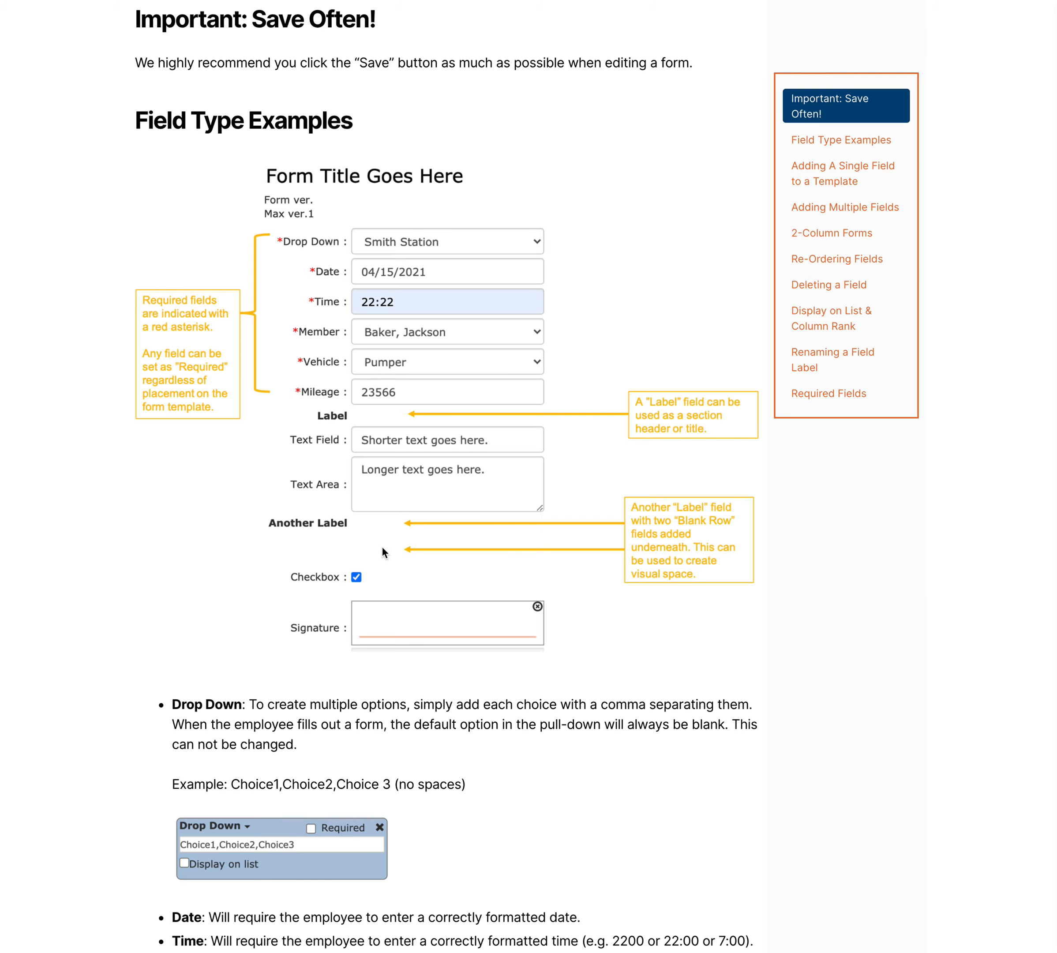
pyautogui.scroll(5, 382, 546)
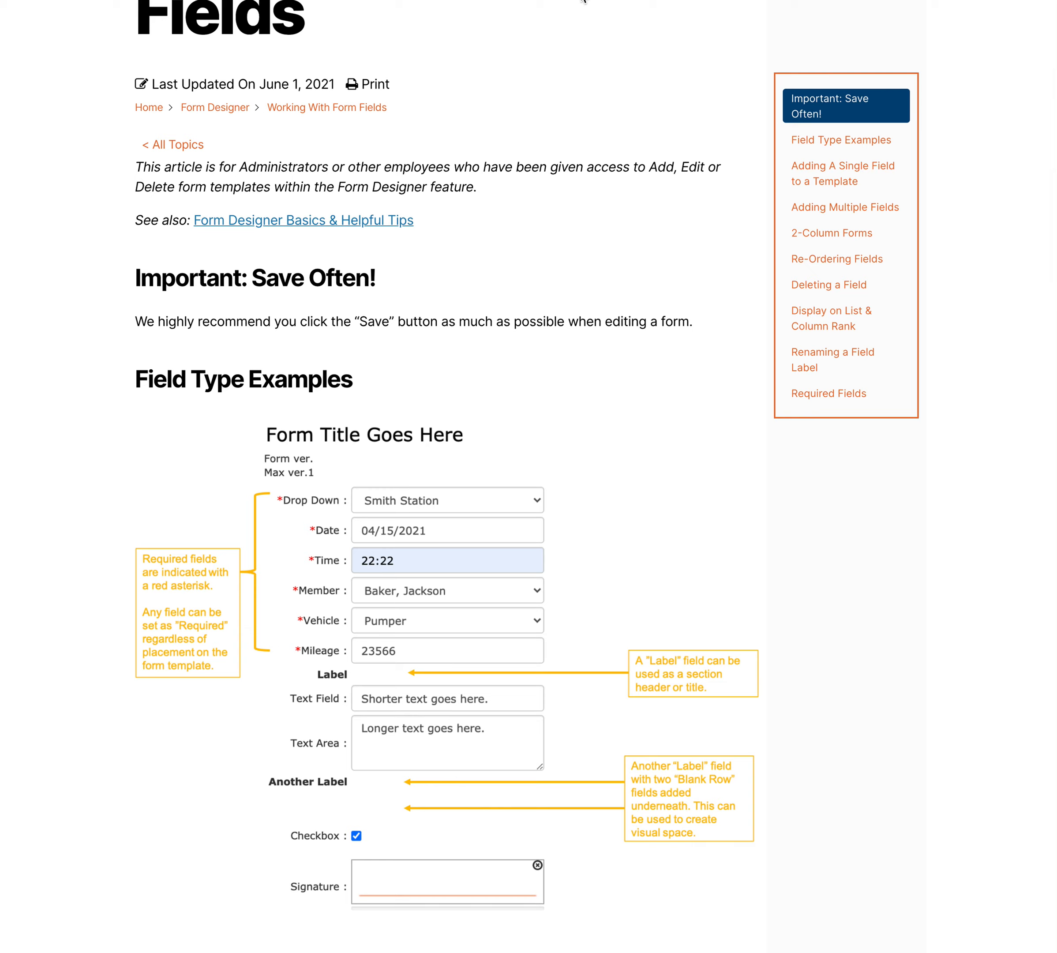
pyautogui.scroll(5, 496, 166)
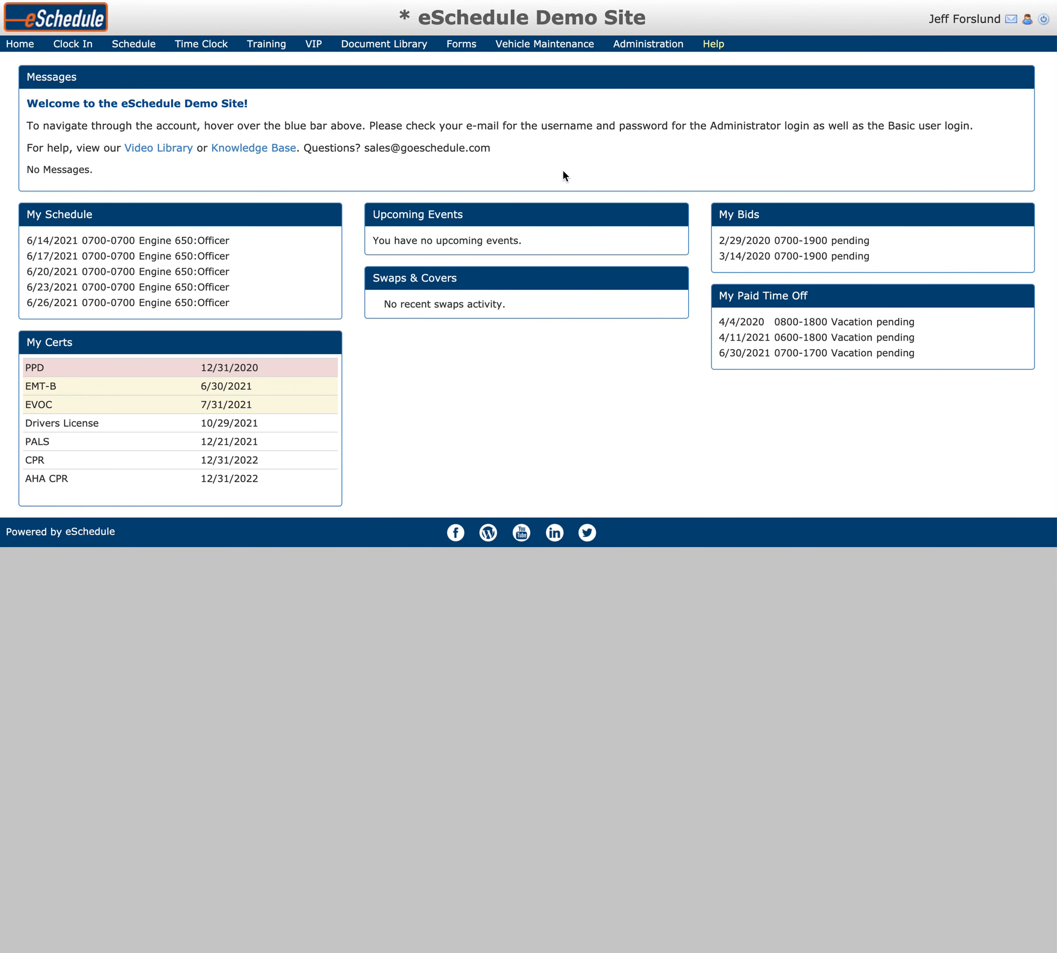
# Create a new form template in the Form Designer and title it "Test Form".
pyautogui.moveTo(470, 50)
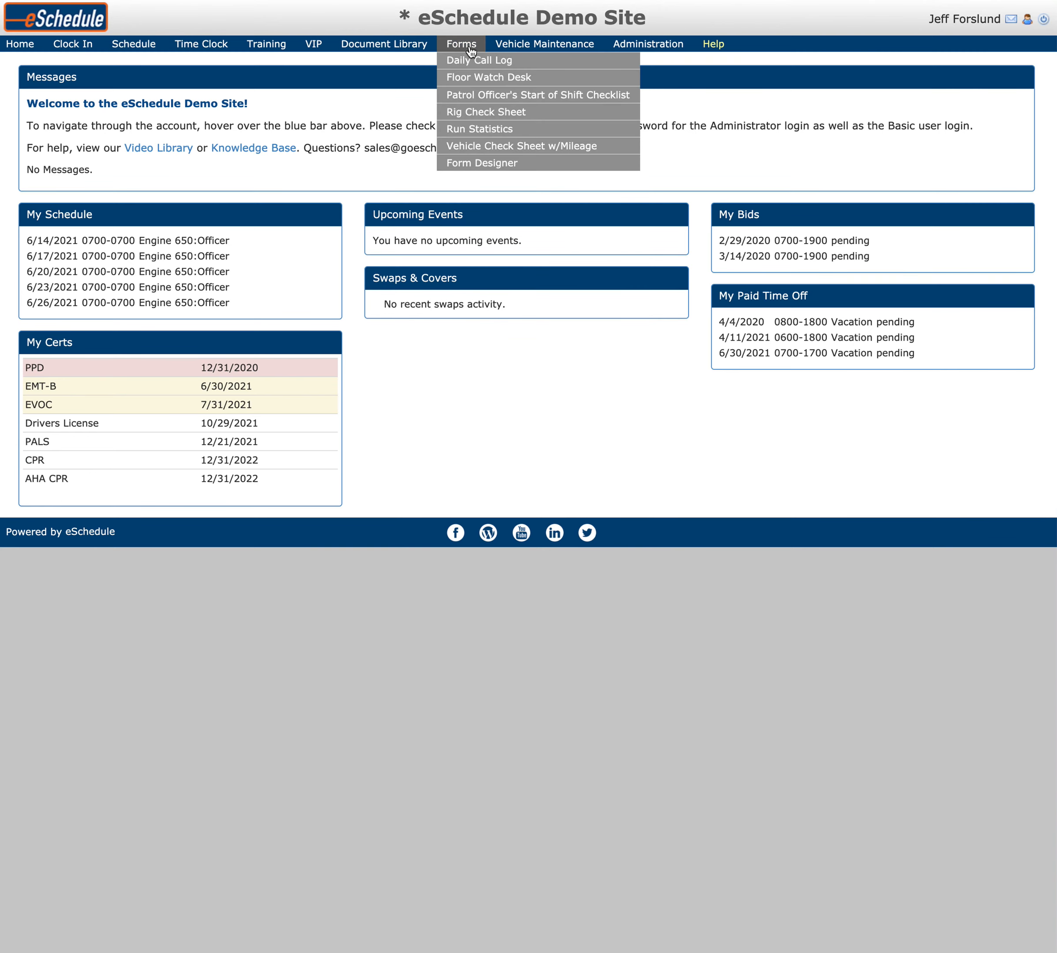
pyautogui.click(473, 165)
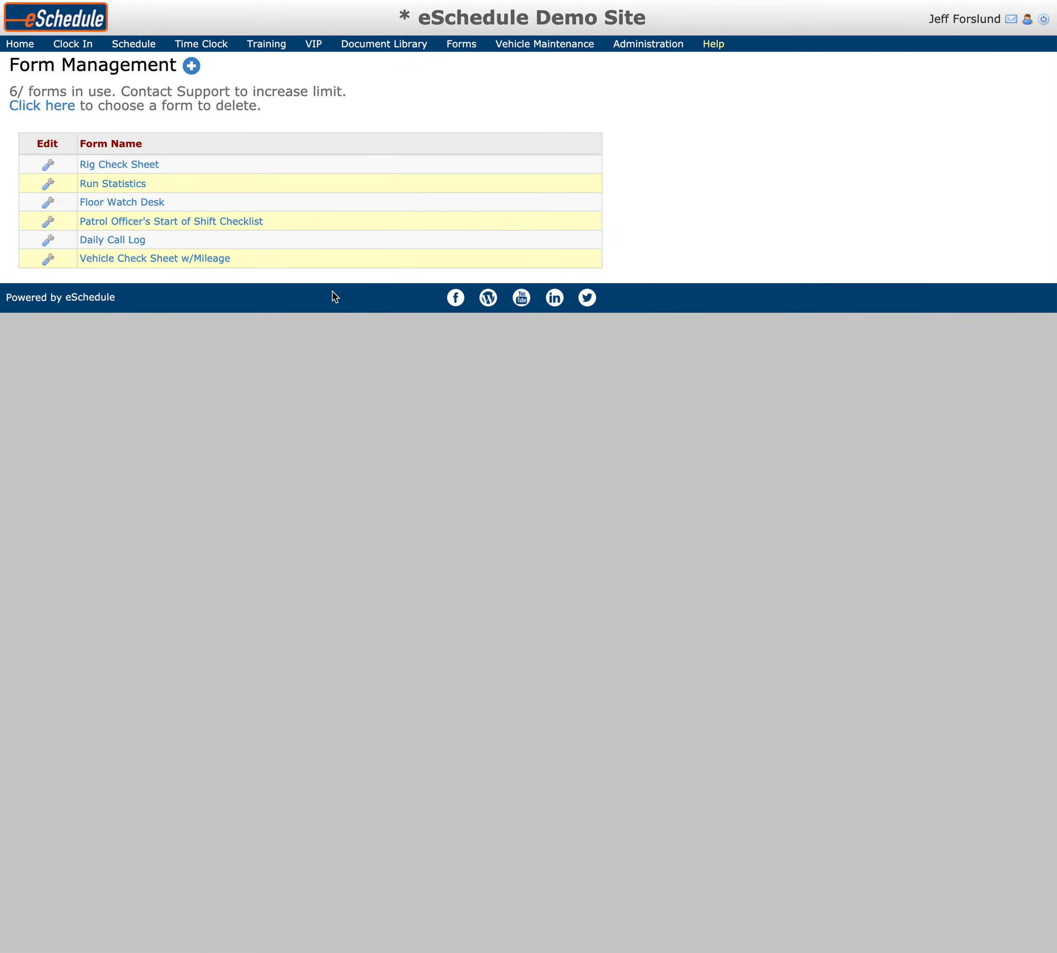
pyautogui.click(192, 67)
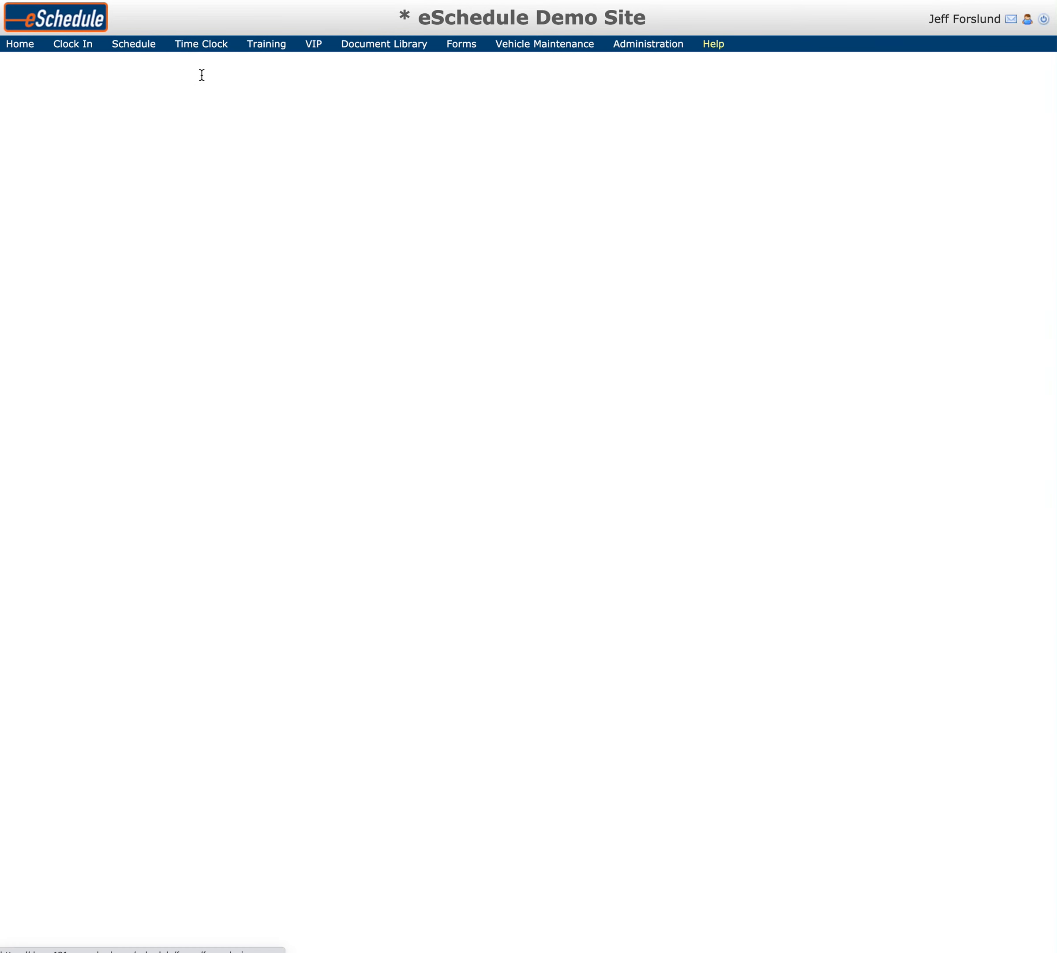
pyautogui.click(504, 105)
pyautogui.write('Test Form')
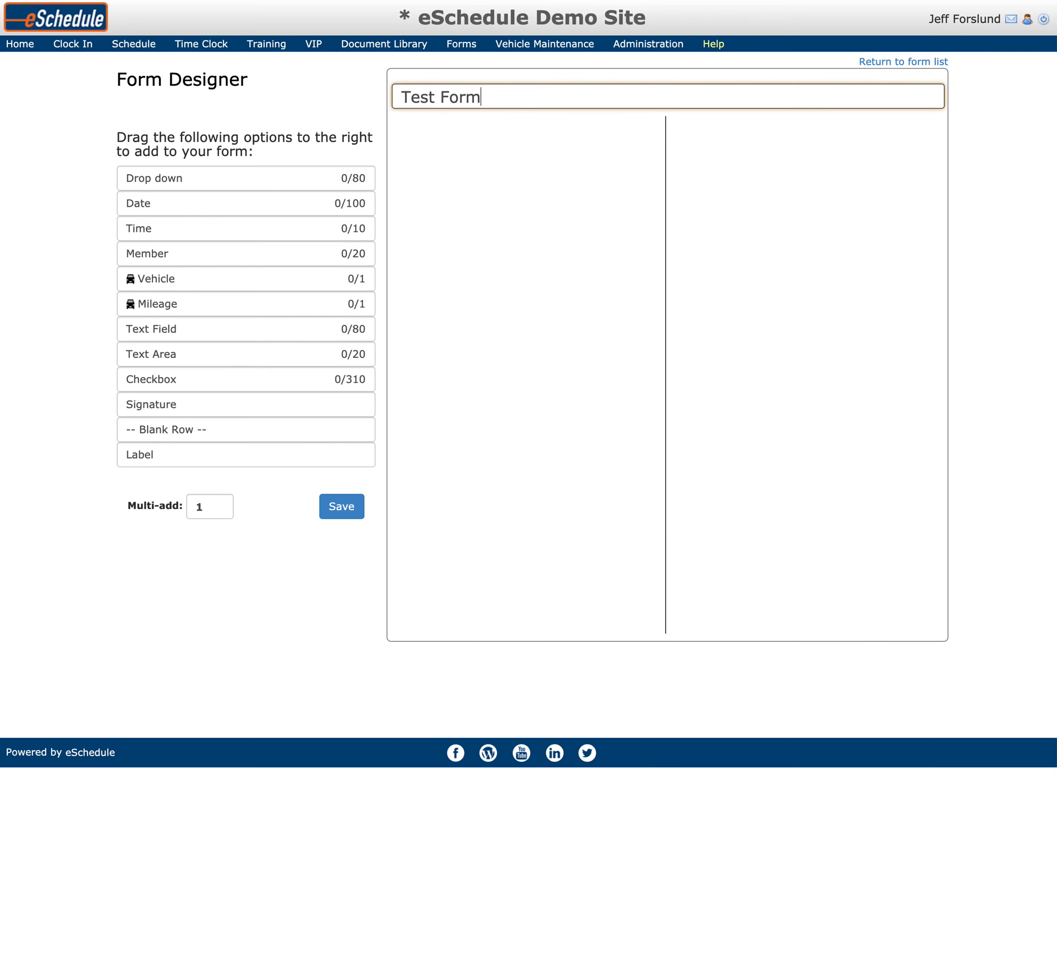
pyautogui.click(281, 619)
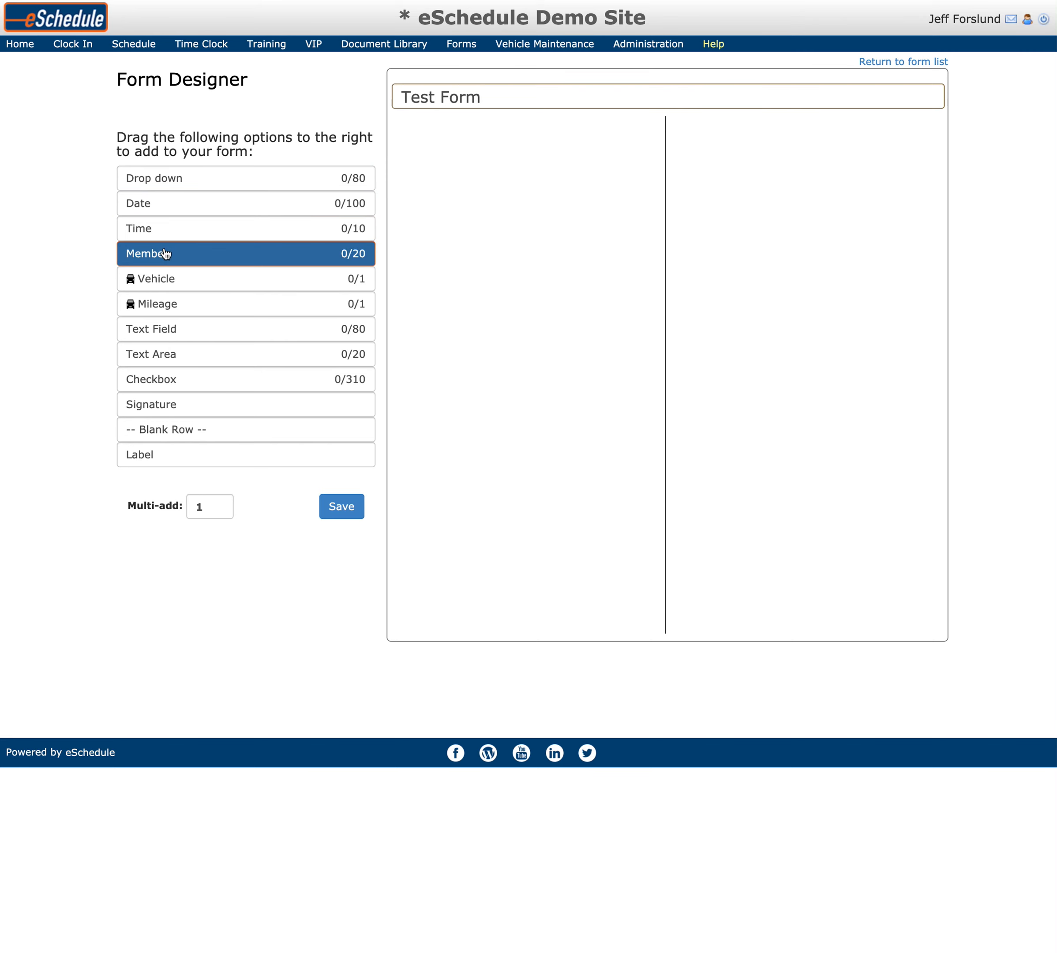
# Add a text field to the form's first column and rename its label "Renamed Title Goes Here".
pyautogui.moveTo(158, 331); pyautogui.dragTo(451, 114)
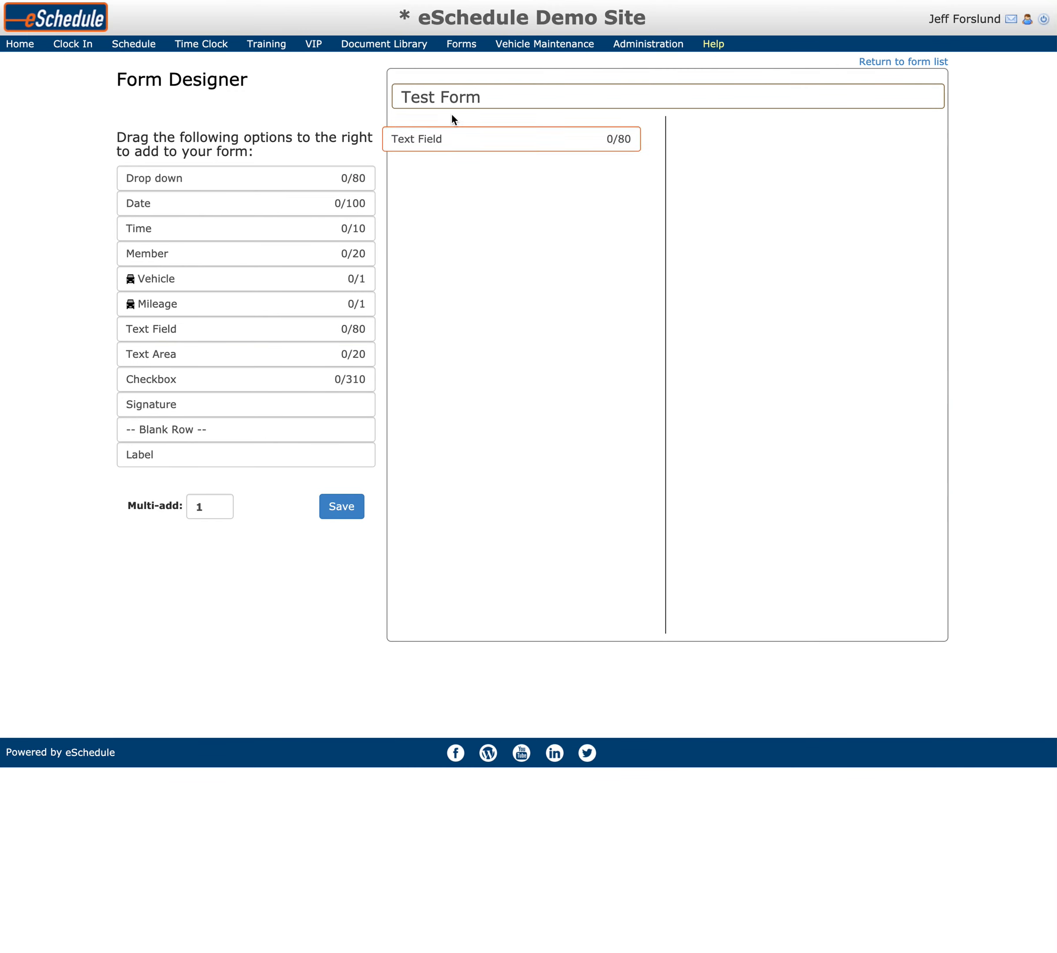
pyautogui.moveTo(158, 336); pyautogui.dragTo(428, 167)
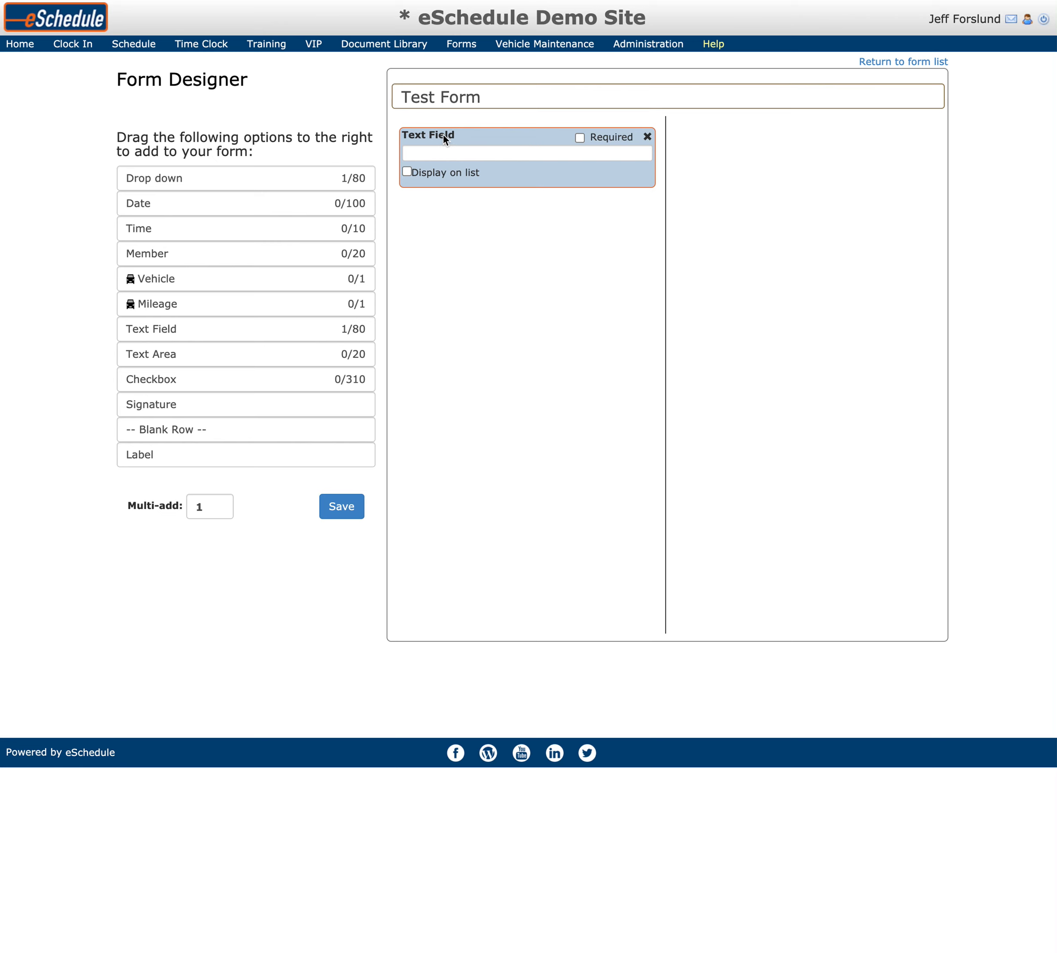
pyautogui.click(442, 137)
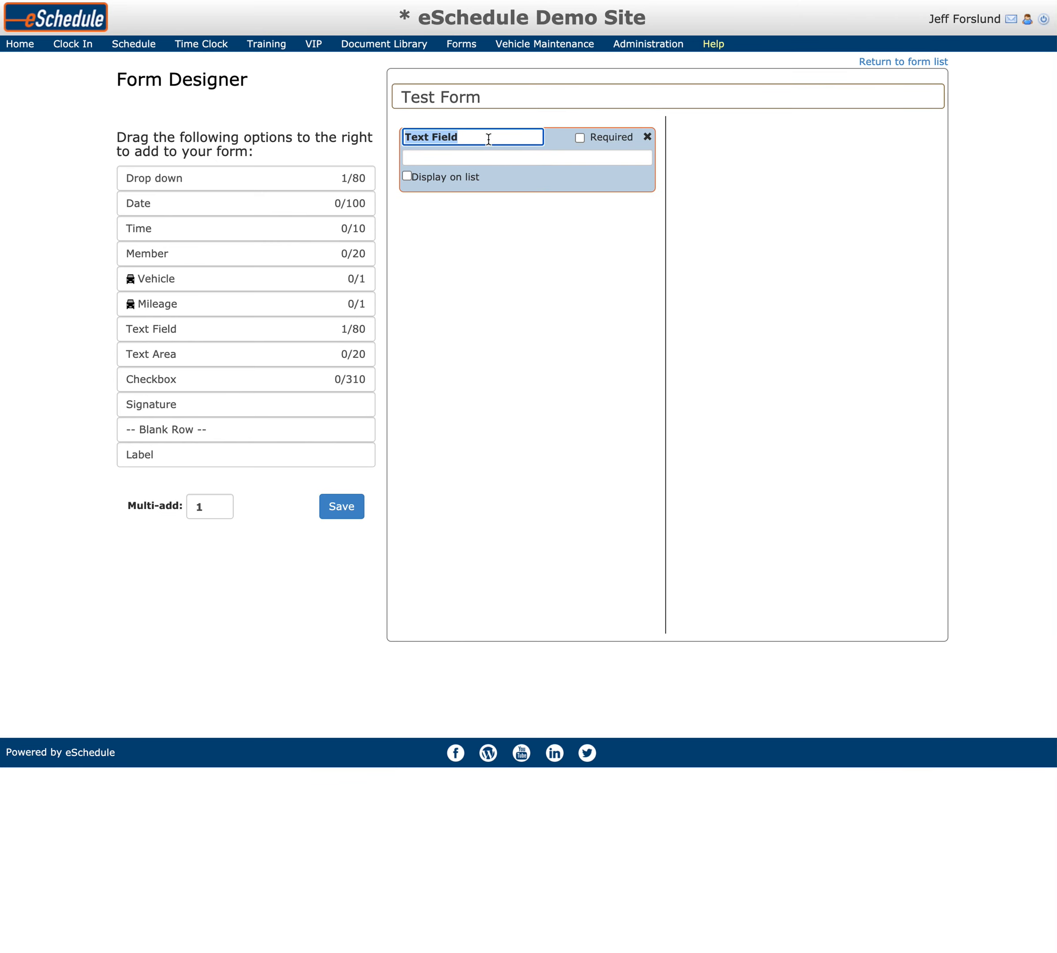
pyautogui.press('Return')
pyautogui.click(443, 135)
pyautogui.write('Renamed Title Goes Here')
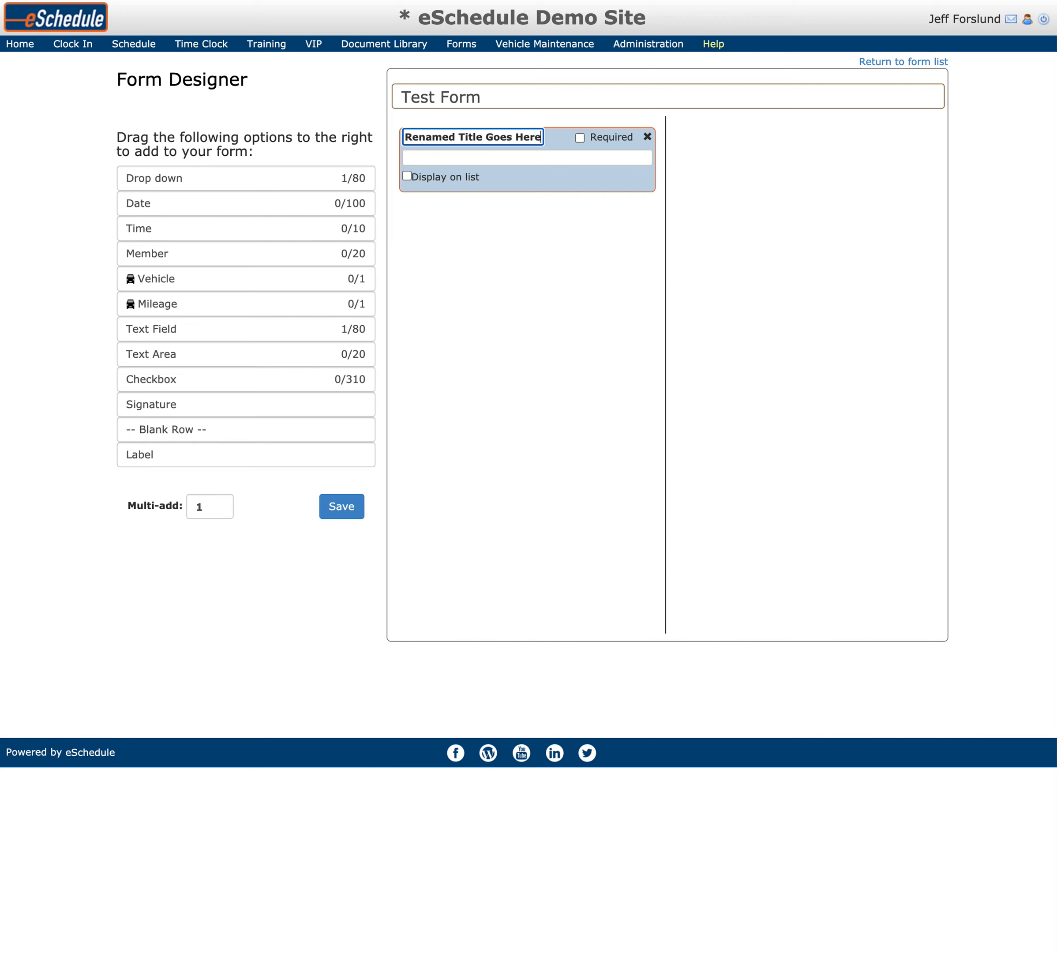
pyautogui.click(483, 195)
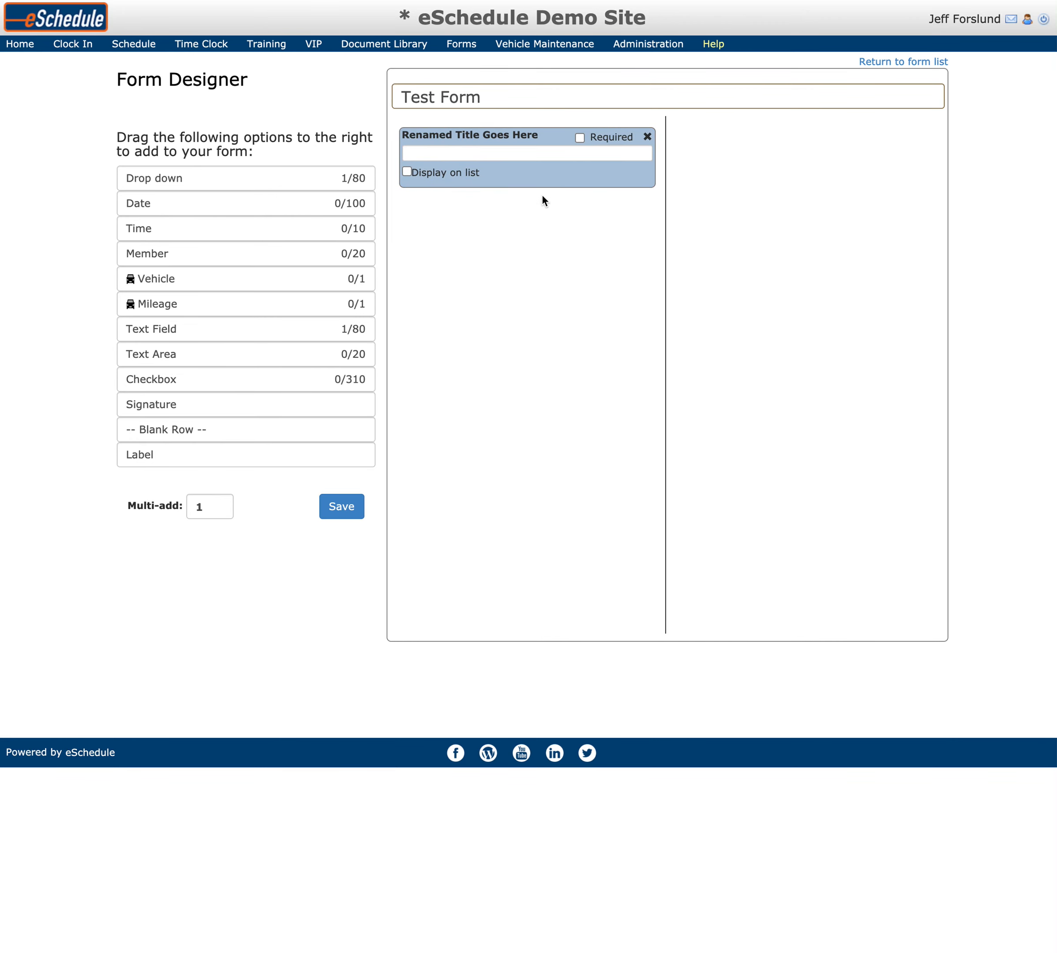
# Make the renamed text field required and displayed on the list, and save the form.
pyautogui.click(580, 138)
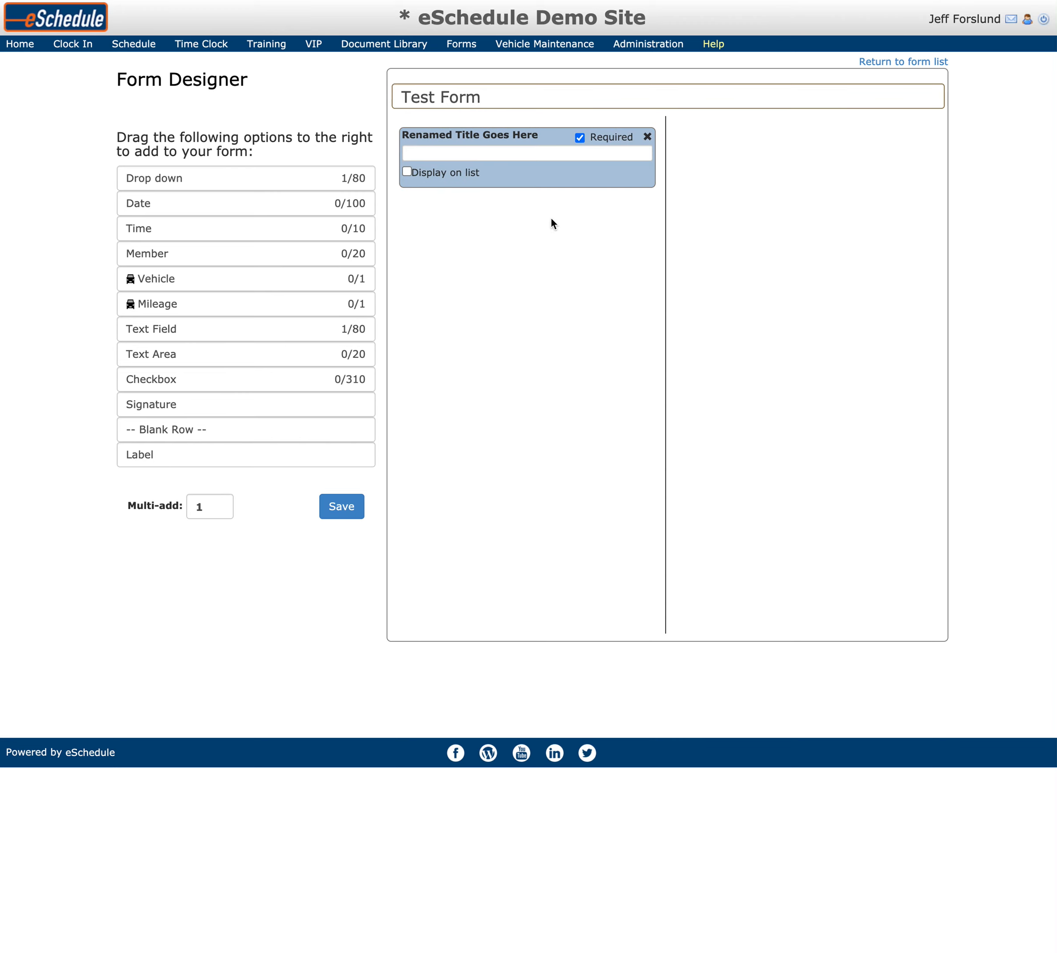
pyautogui.click(407, 172)
pyautogui.click(342, 506)
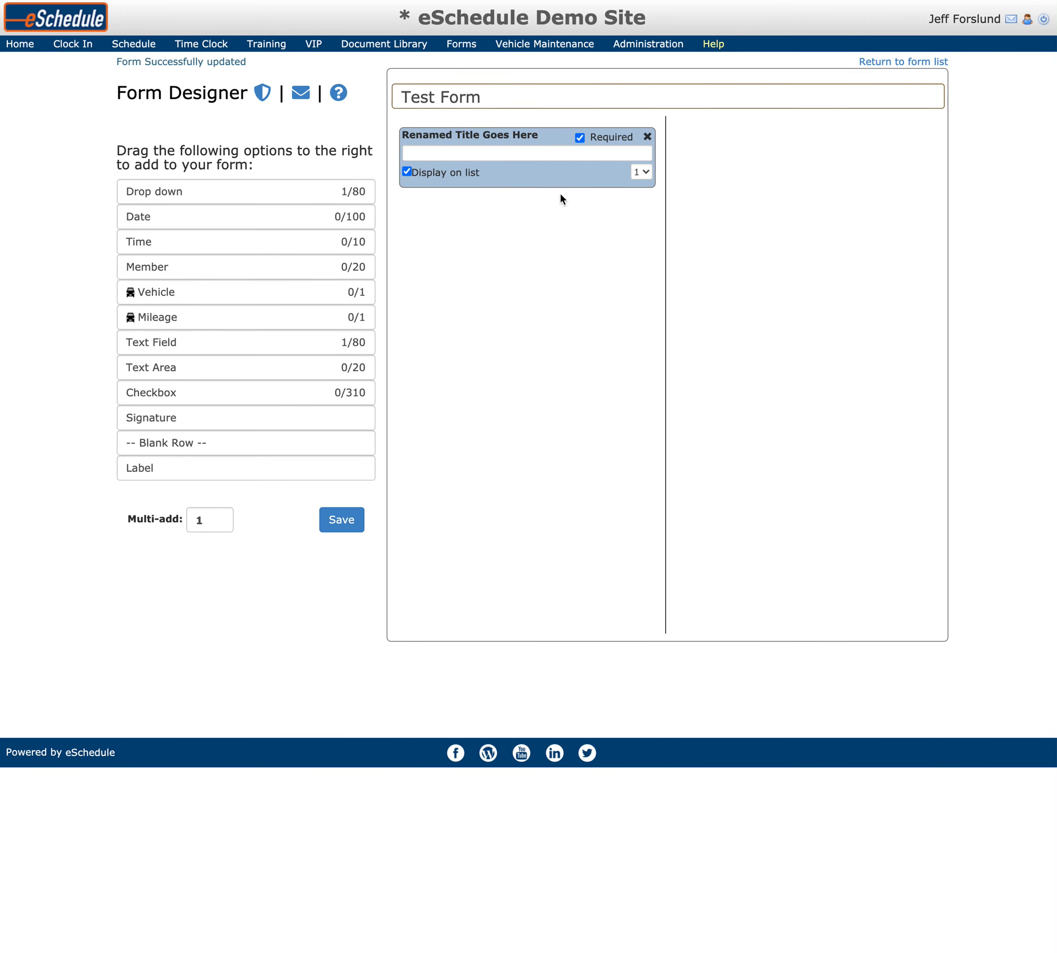
# Open Test Form's submission list in a new browser tab and compare its column heading with the field in the designer.
pyautogui.moveTo(479, 53)
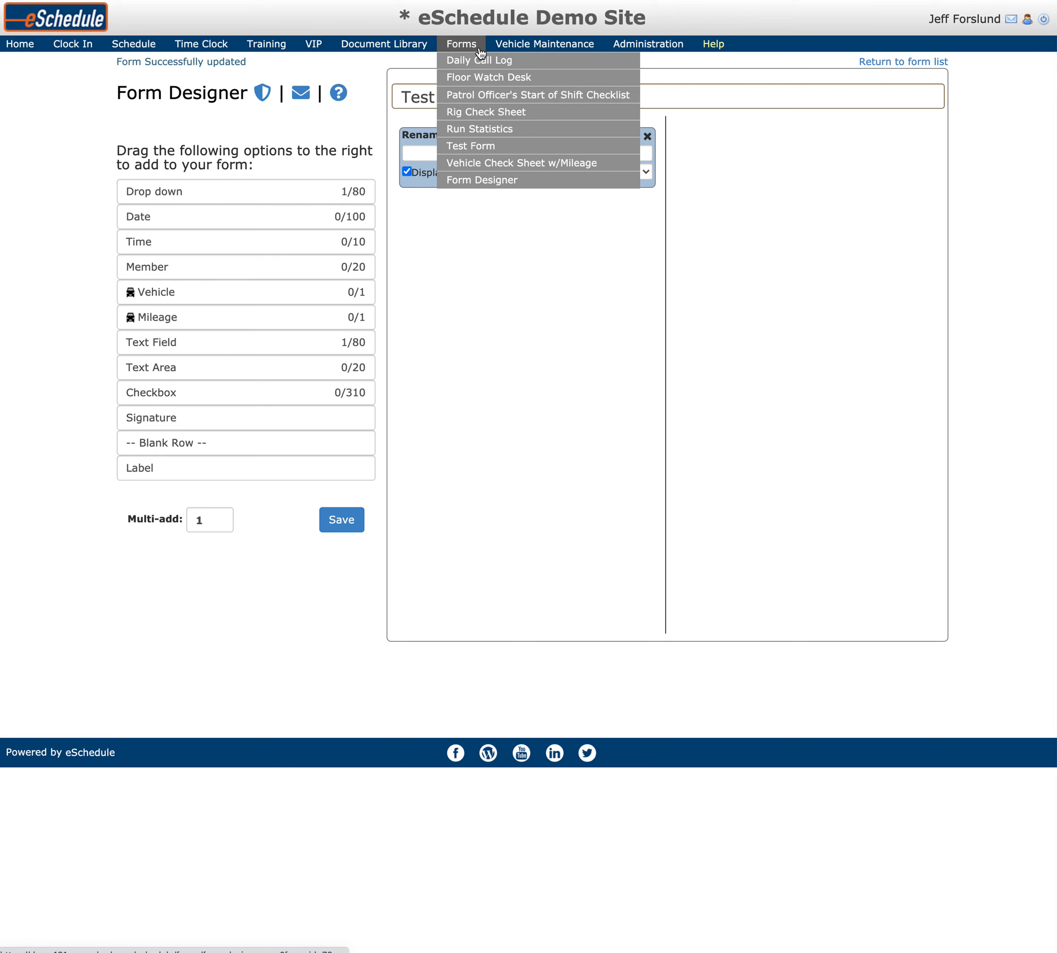
pyautogui.rightClick(473, 151)
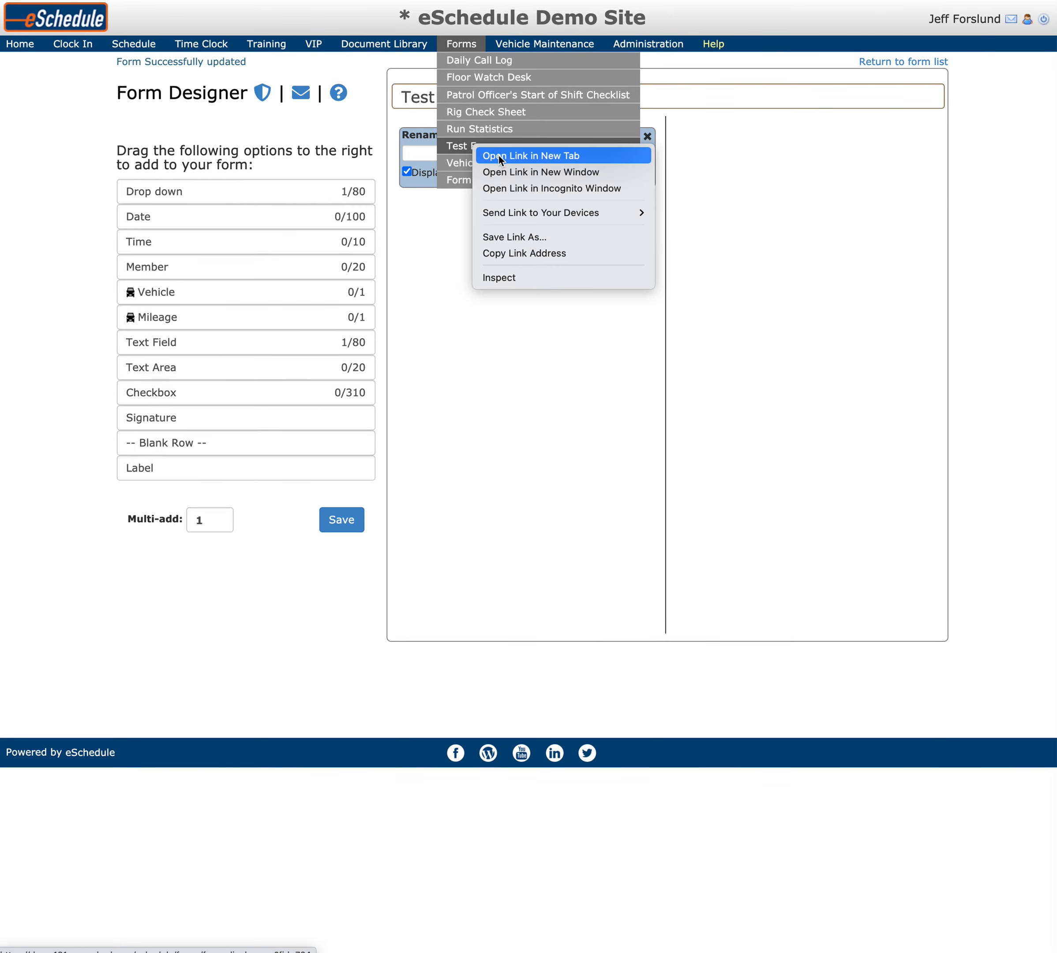
pyautogui.click(498, 154)
pyautogui.hotkey('ctrl', 'Tab')
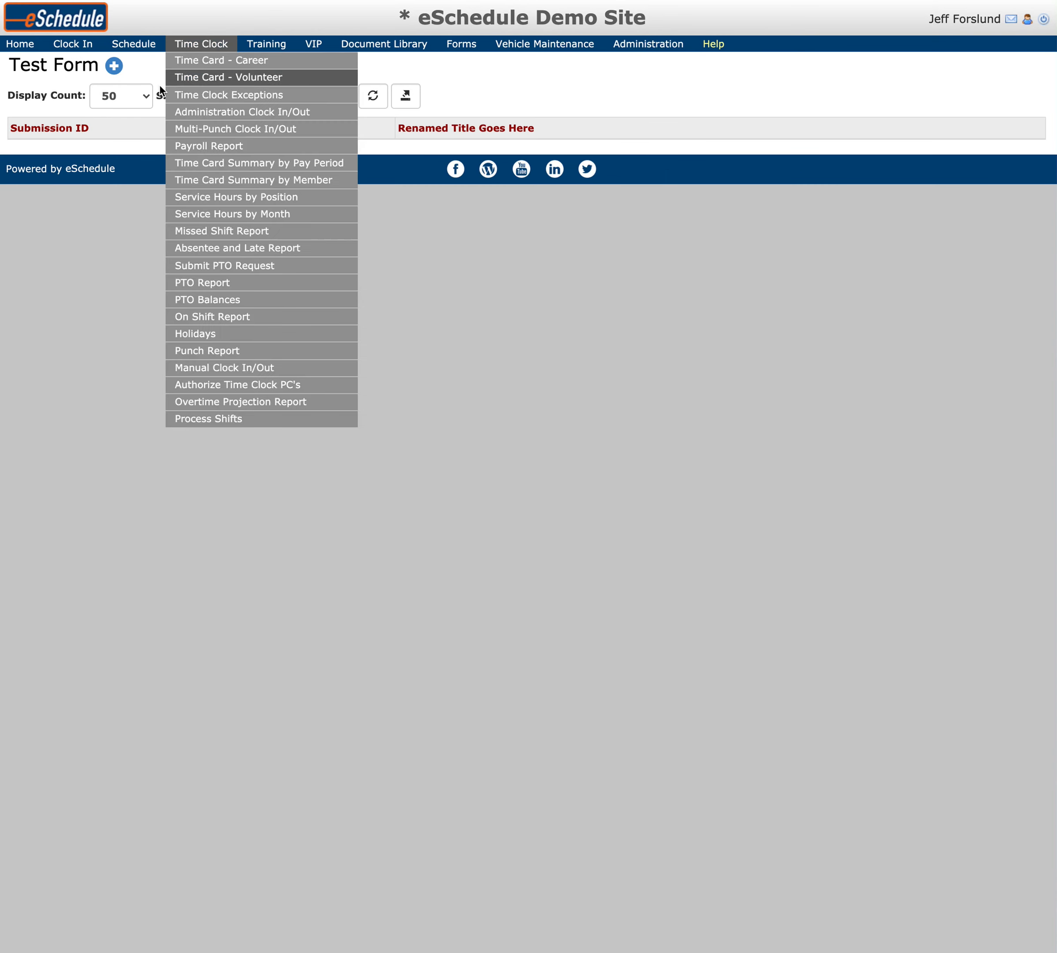
pyautogui.moveTo(564, 125); pyautogui.dragTo(400, 127)
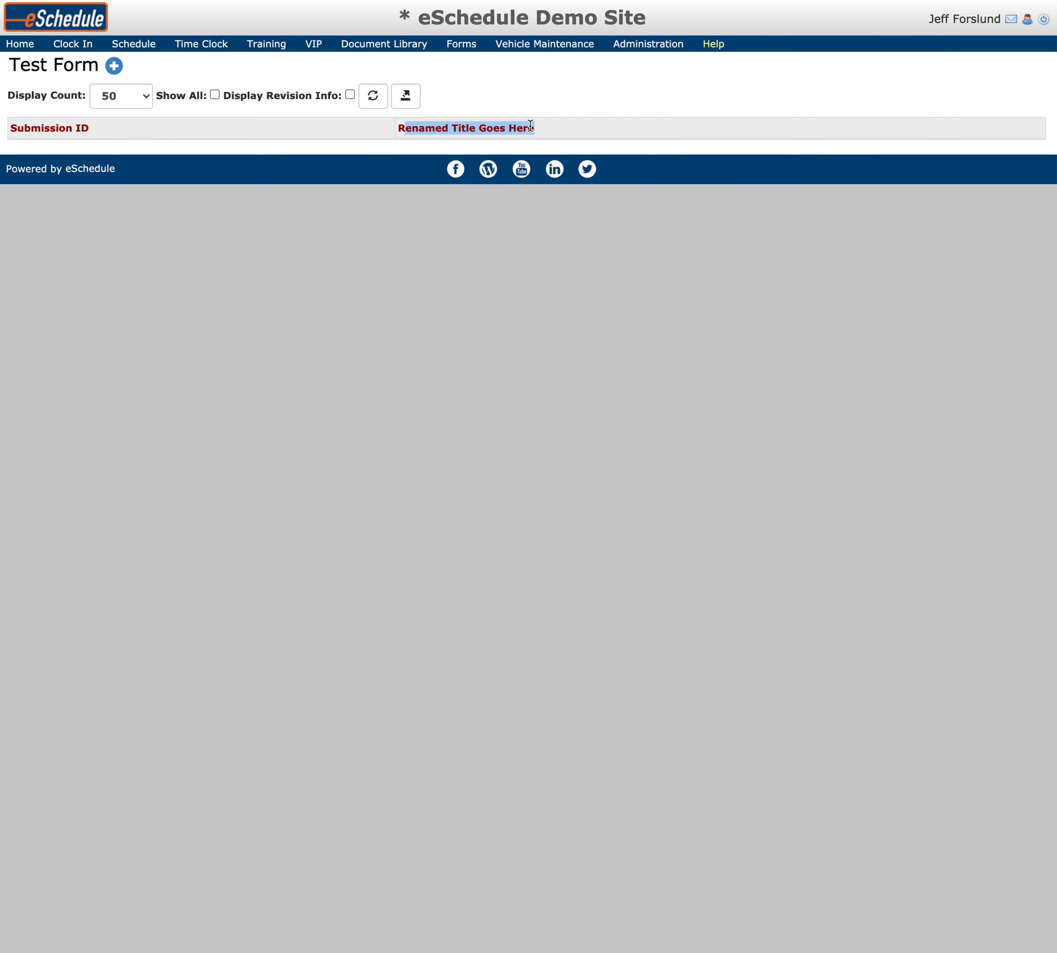
pyautogui.click(587, 0)
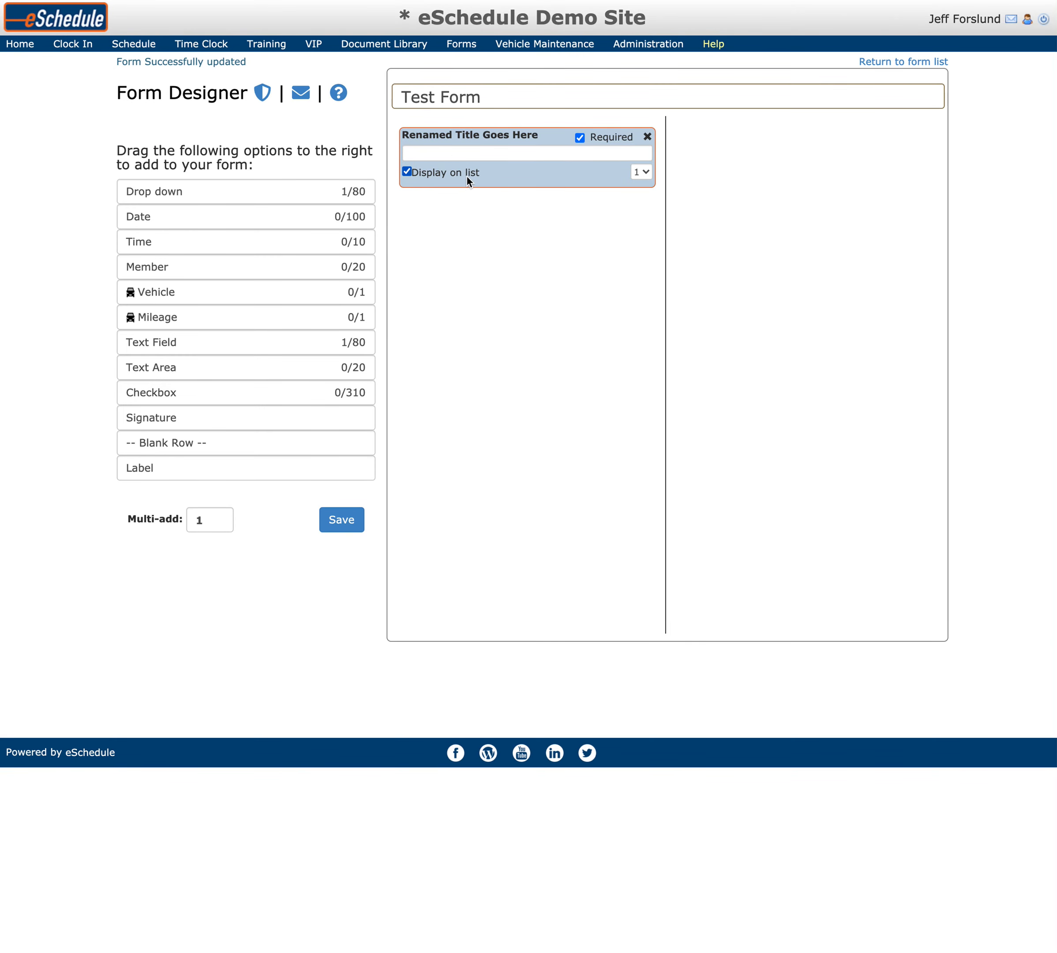
pyautogui.click(645, 0)
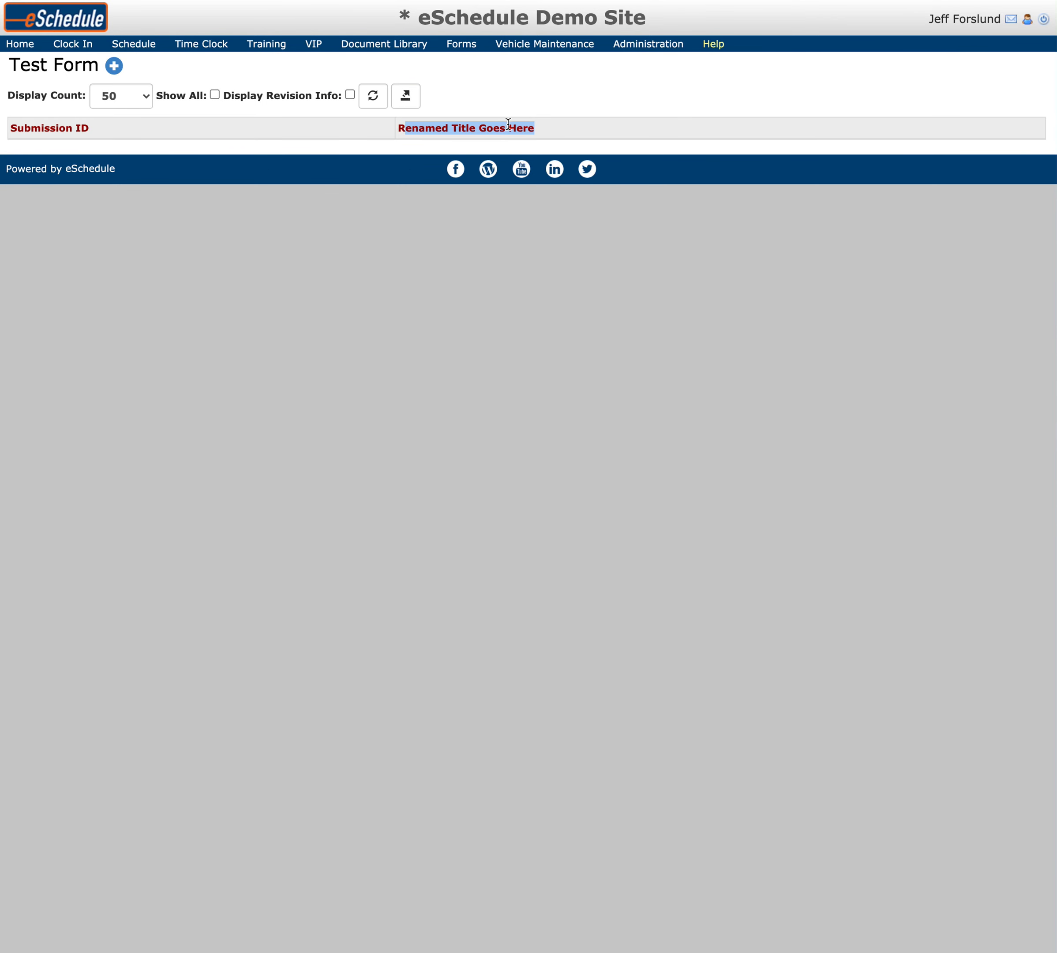
pyautogui.click(540, 108)
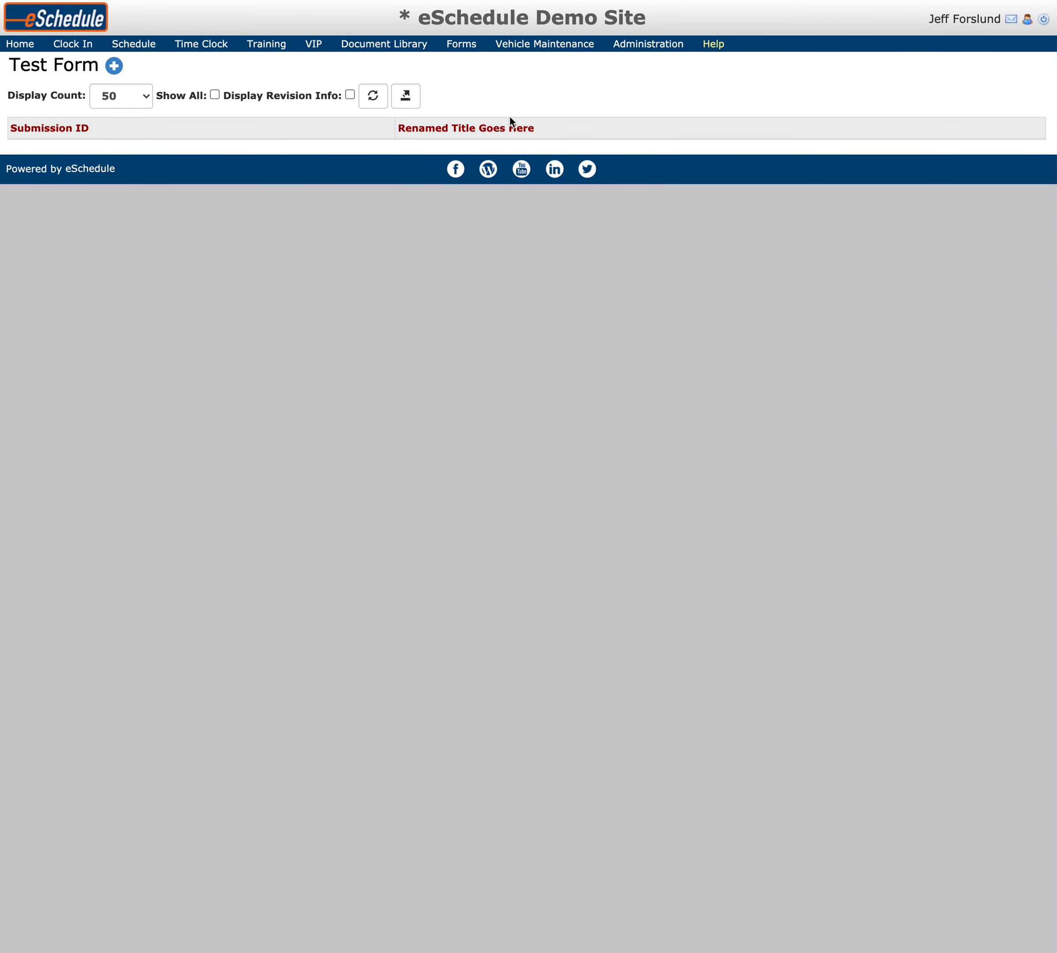
# Back in the Form Designer, add three drop-down fields at once below the renamed text field, using a Multi-add of 3.
pyautogui.click(566, 1)
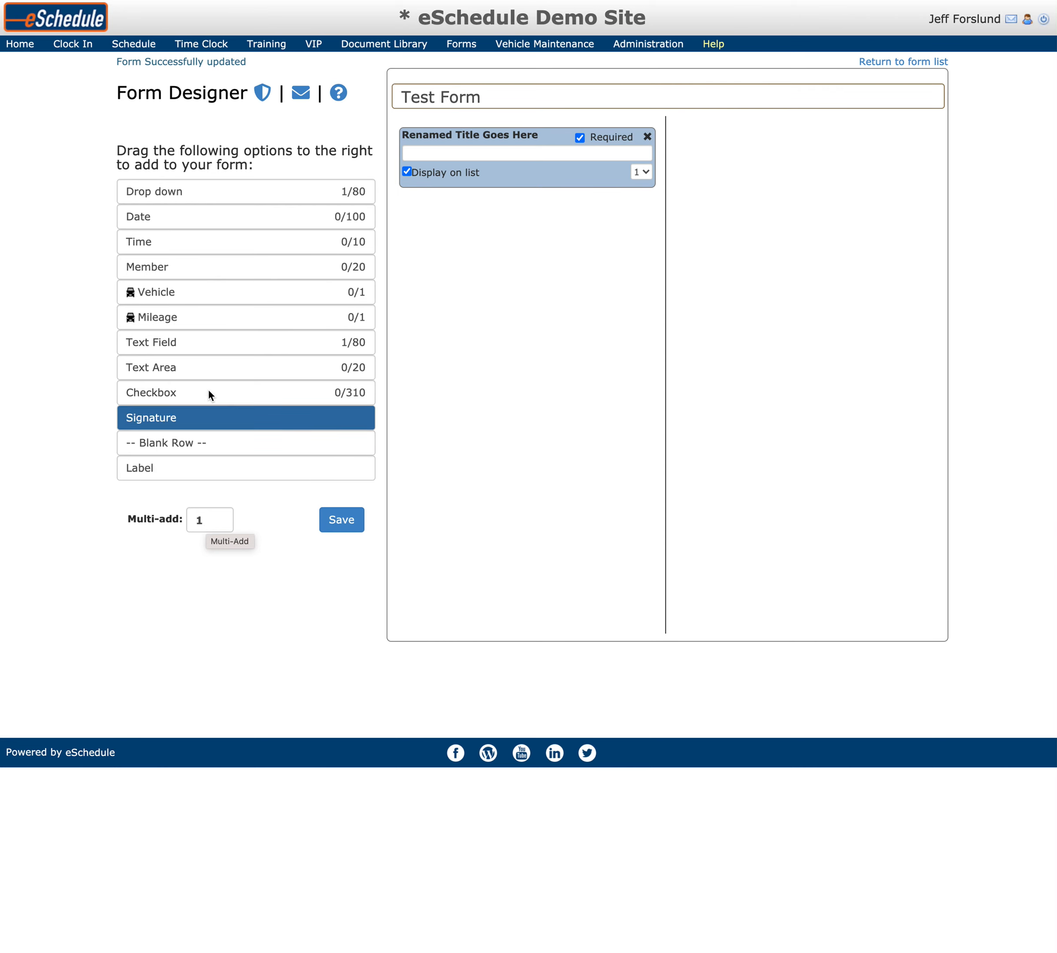
pyautogui.click(165, 521)
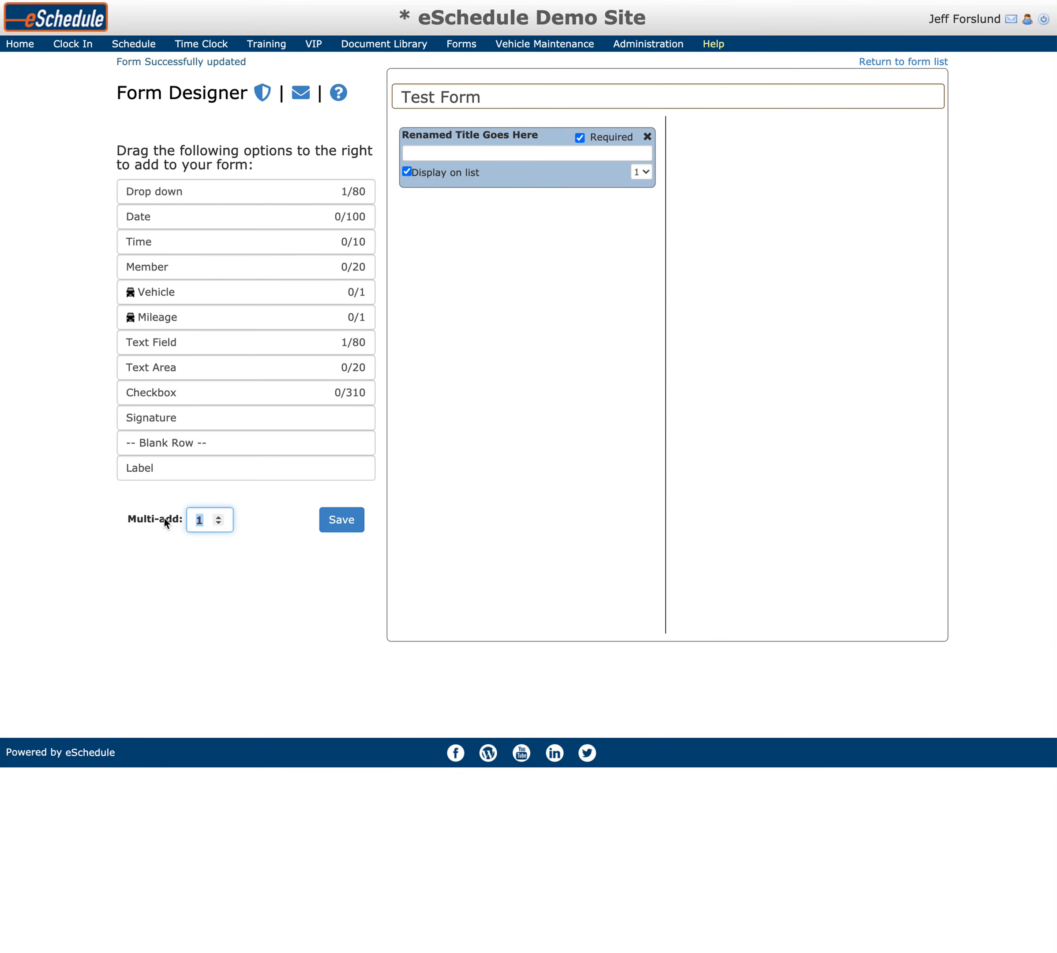
pyautogui.write('3')
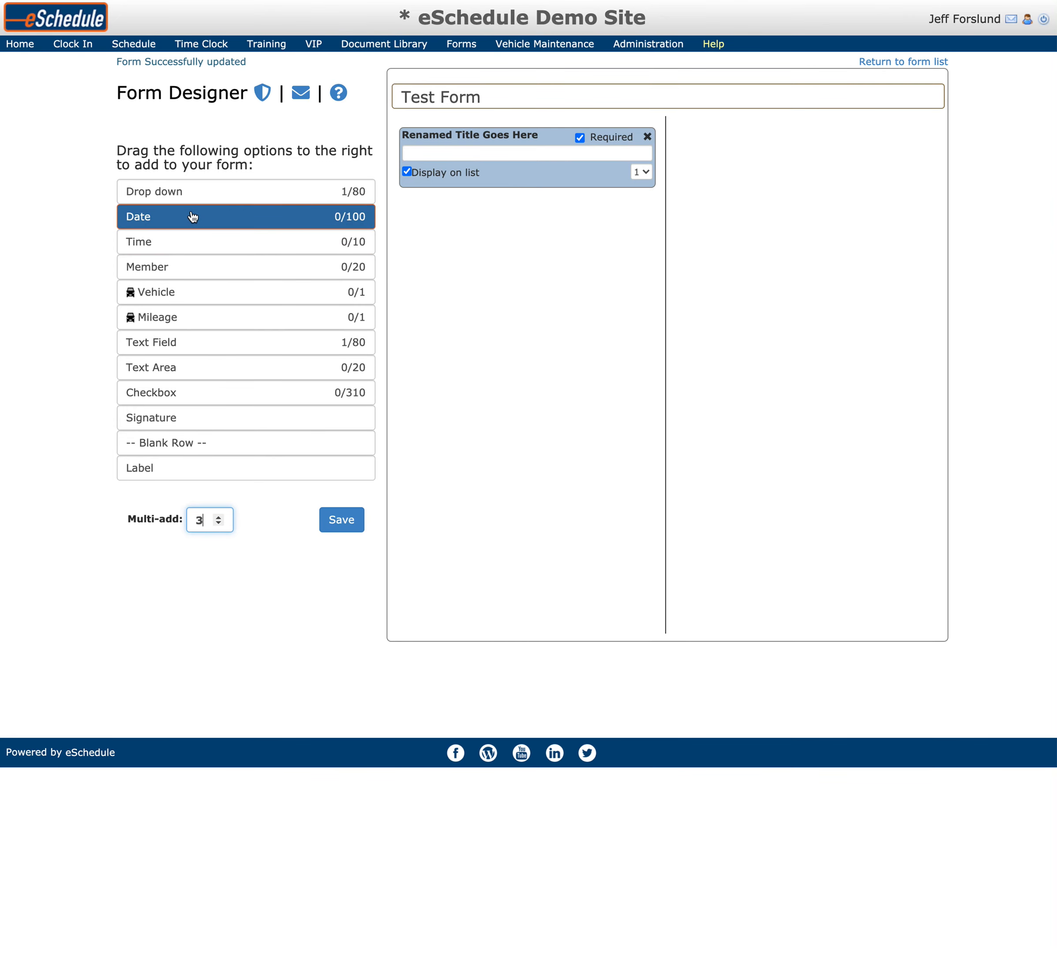
pyautogui.click(193, 702)
pyautogui.moveTo(267, 202); pyautogui.dragTo(497, 246)
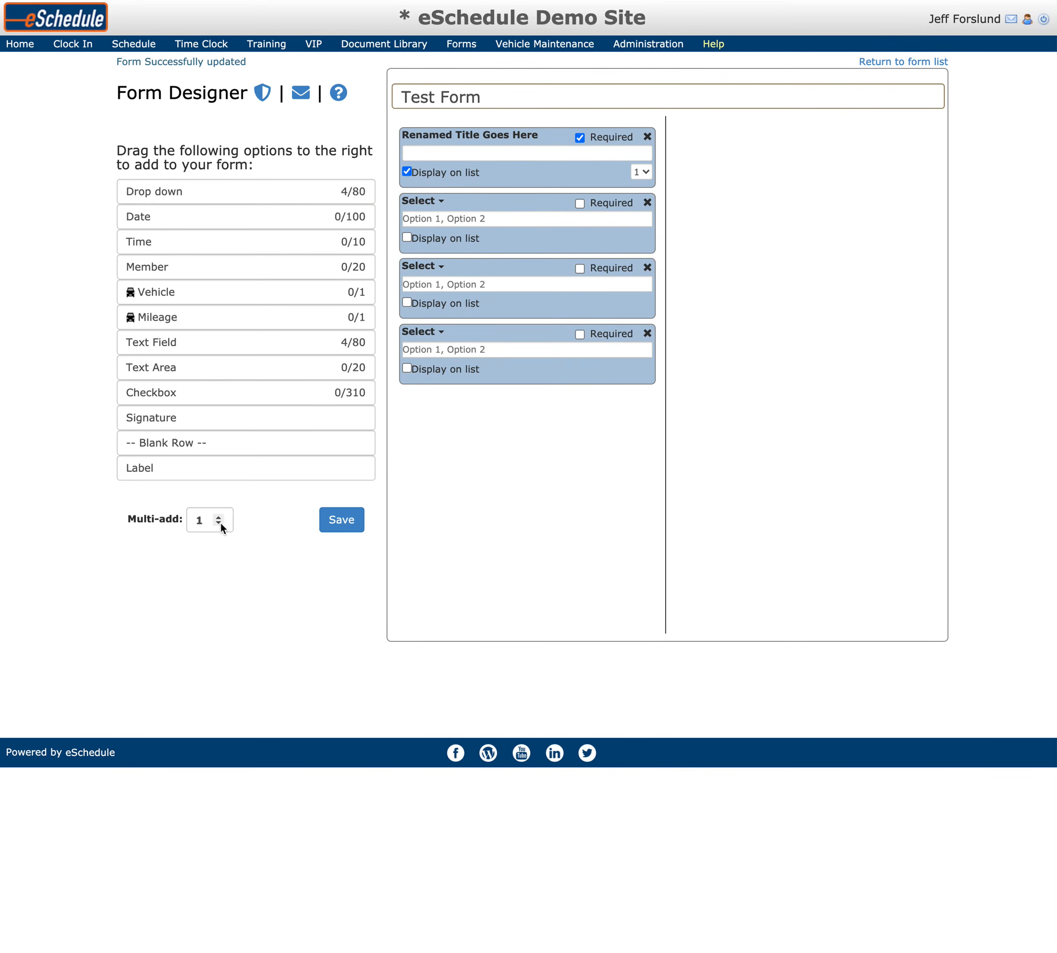
# Add two text fields at once below the drop-down fields, using a Multi-add of 2.
pyautogui.doubleClick(187, 522)
pyautogui.write('2')
pyautogui.click(199, 571)
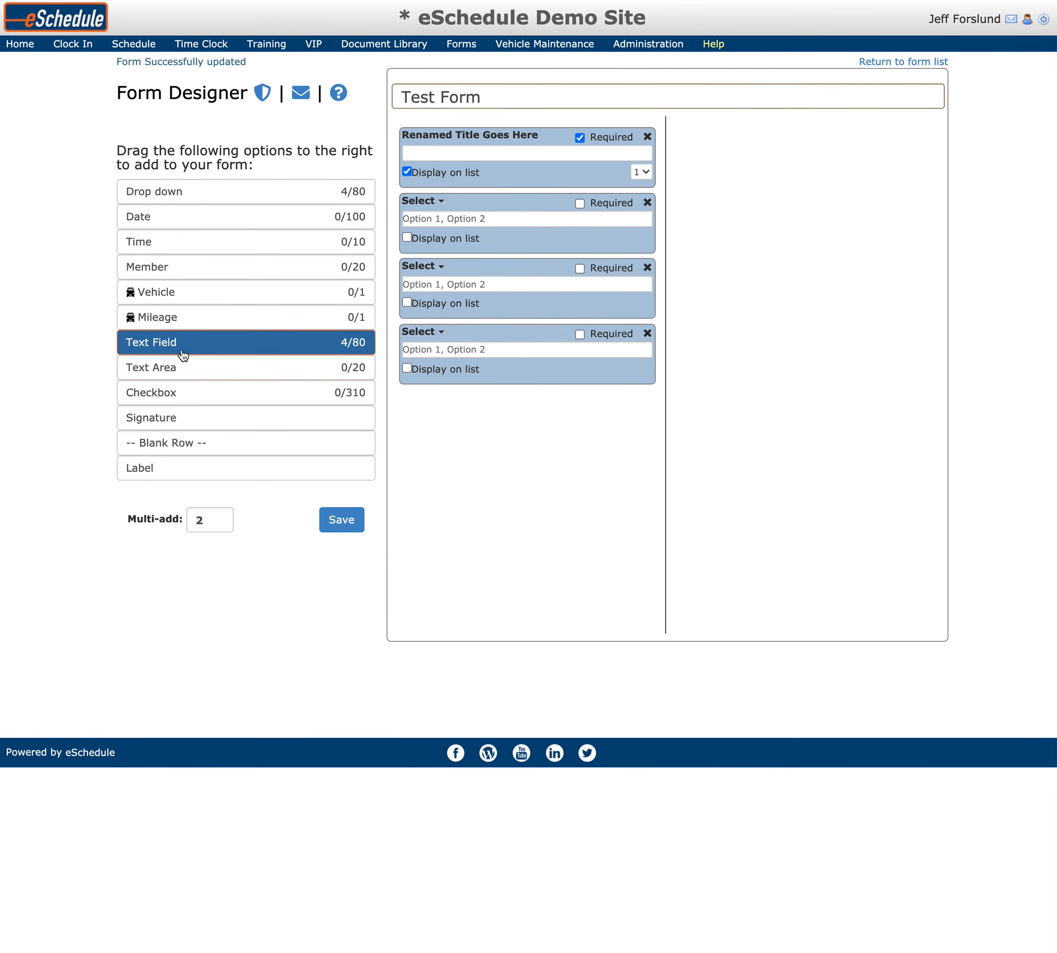
pyautogui.moveTo(183, 356); pyautogui.dragTo(519, 435)
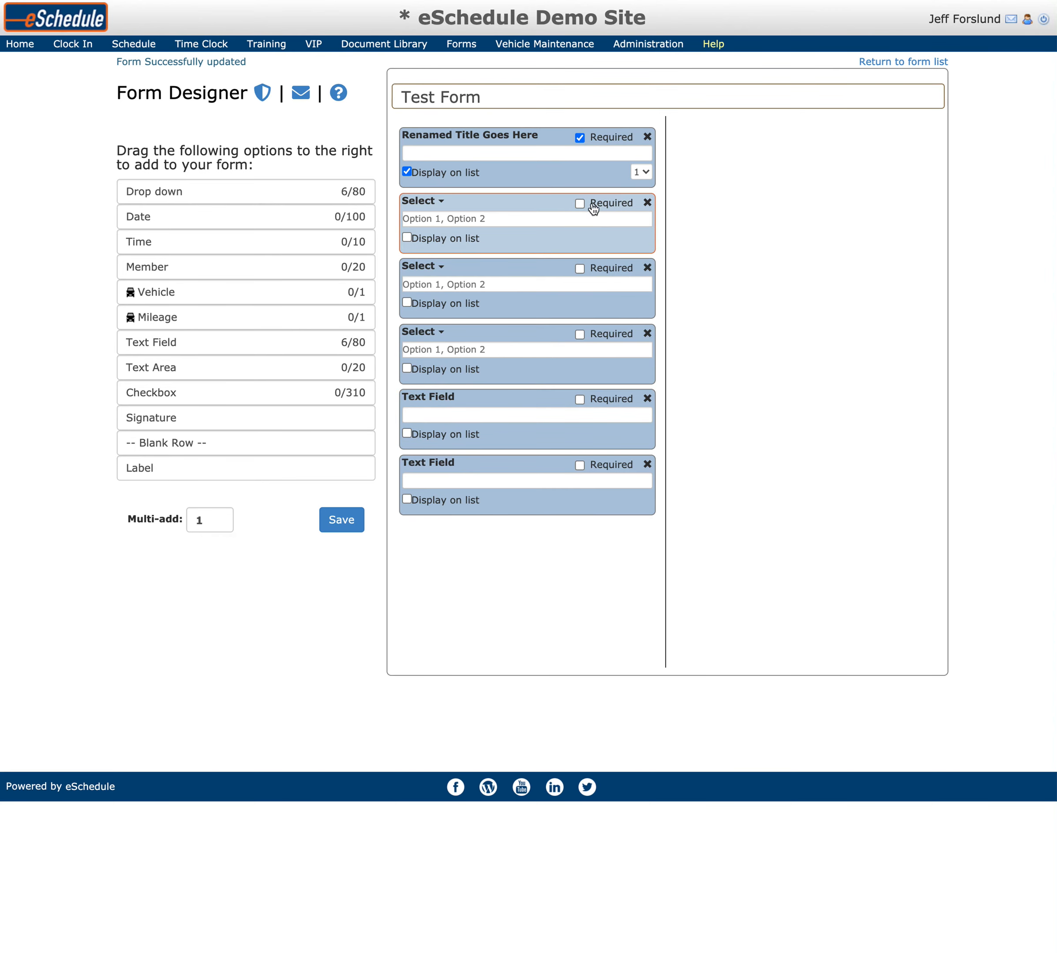
# Save the form and open a new Test Form entry to examine its fields.
pyautogui.click(338, 527)
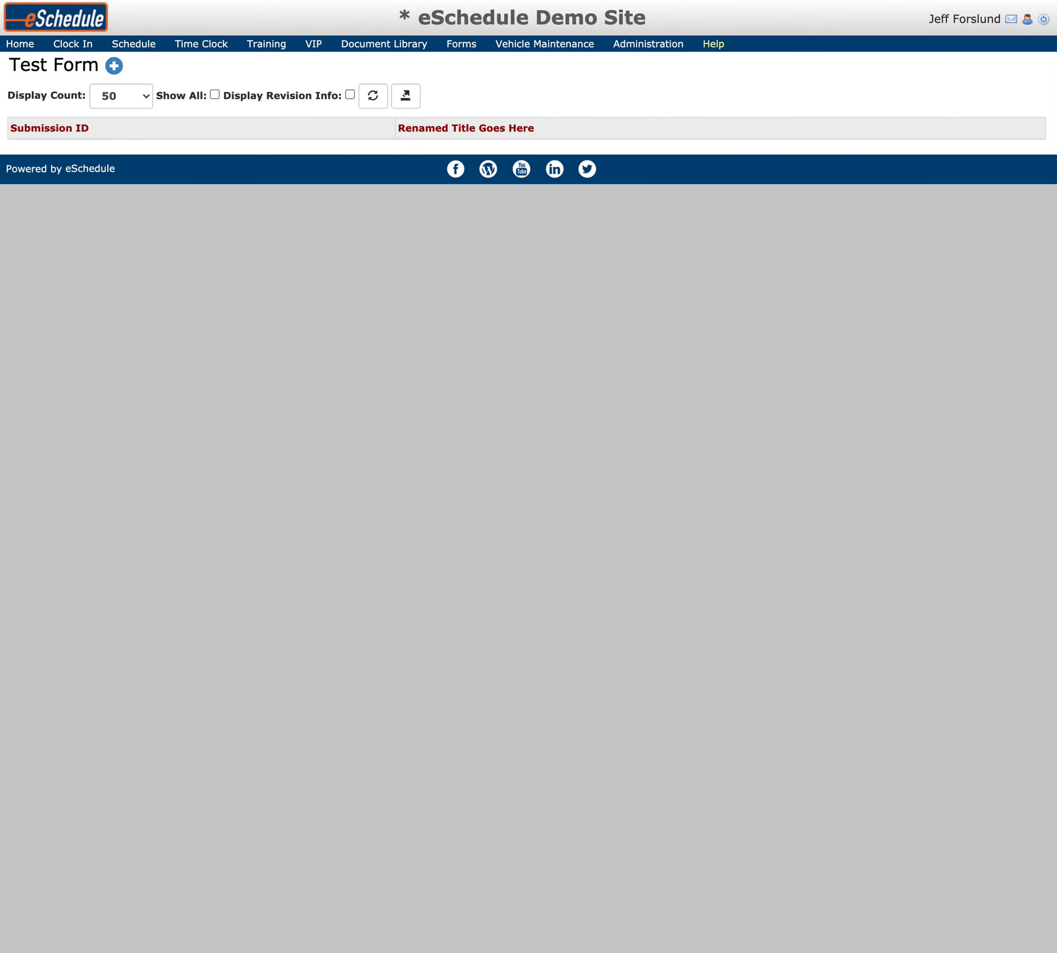
pyautogui.click(114, 66)
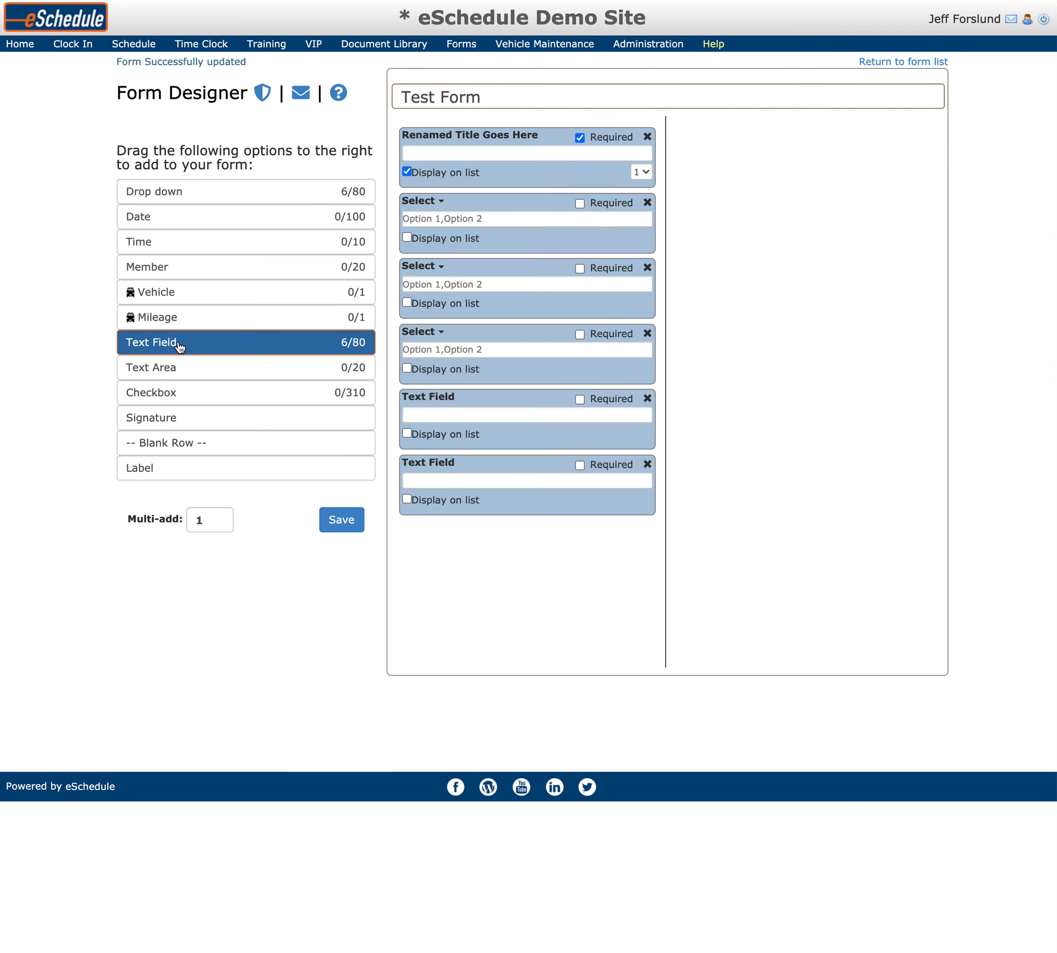
# Add one text field to the form's second column, save, and reload the Test Form entry page to check the two-column layout.
pyautogui.moveTo(177, 342); pyautogui.dragTo(760, 146)
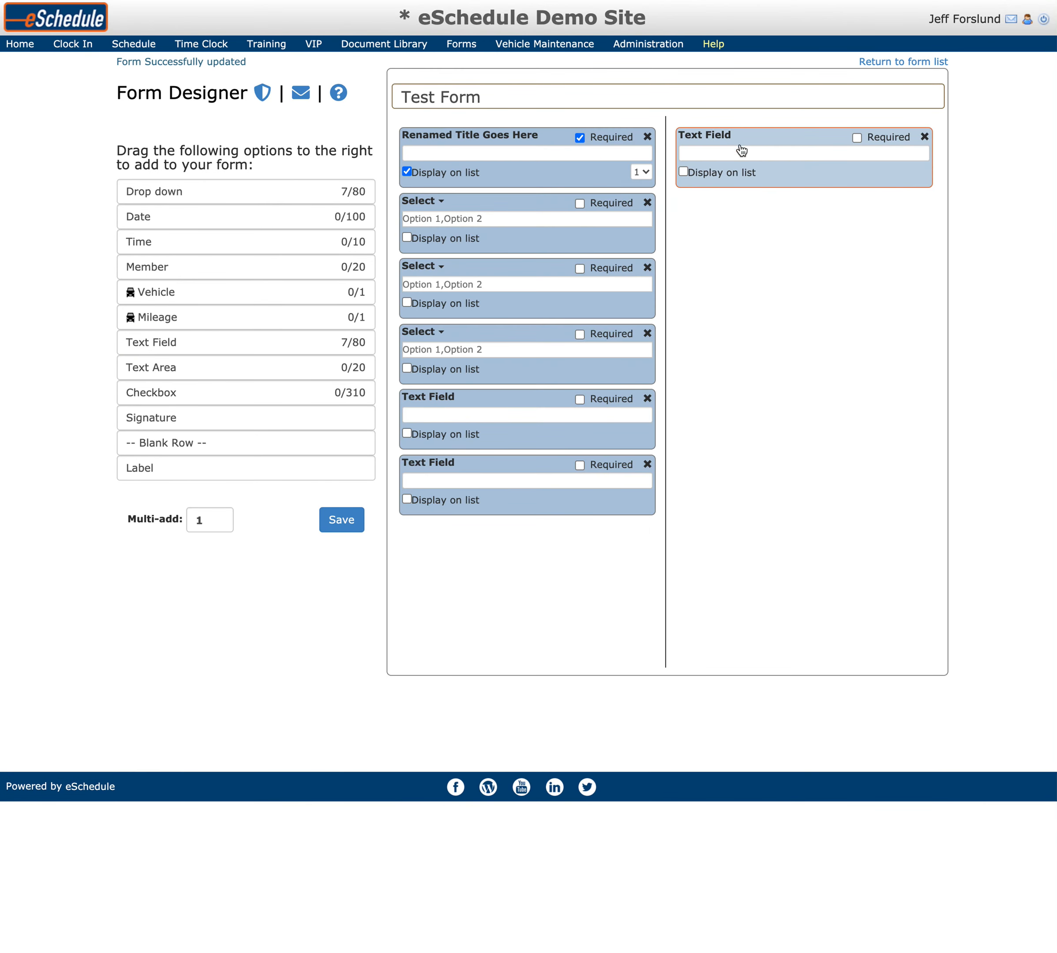
pyautogui.click(341, 524)
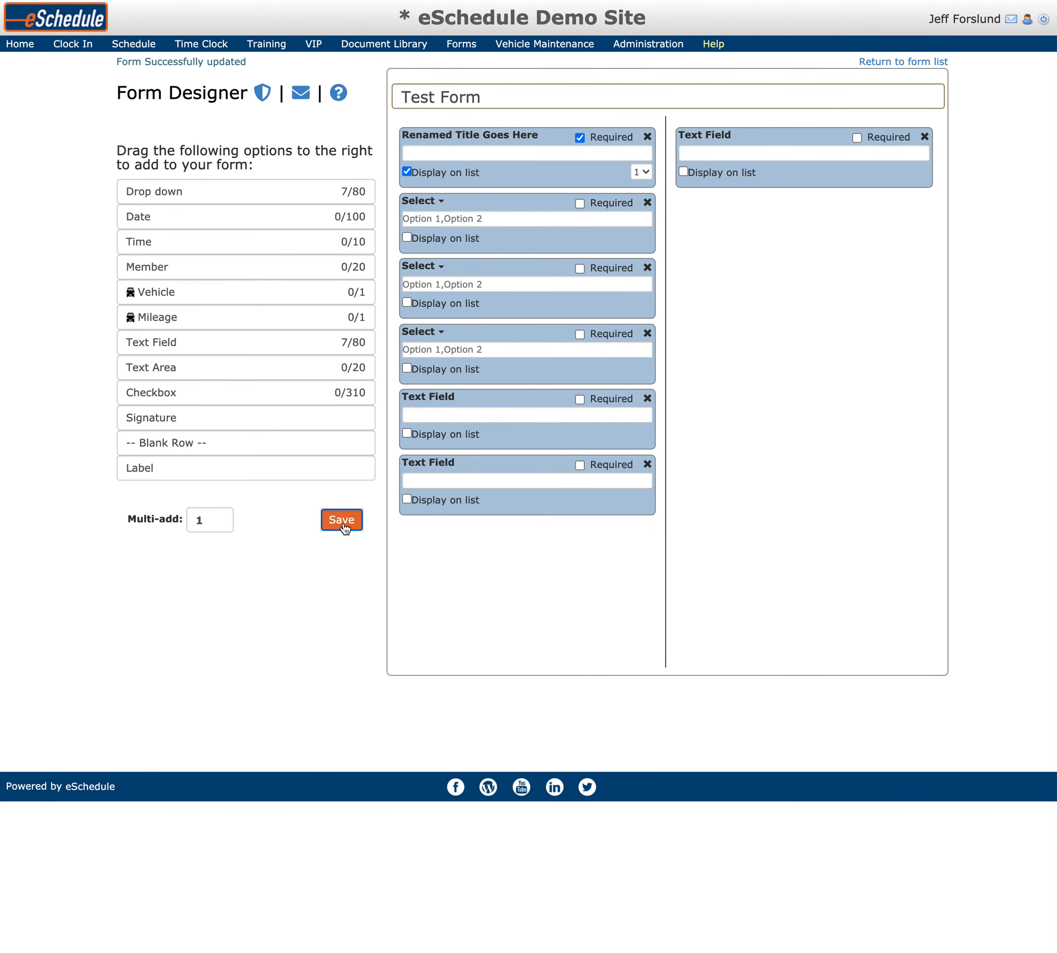
pyautogui.hotkey('ctrl', 'Tab')
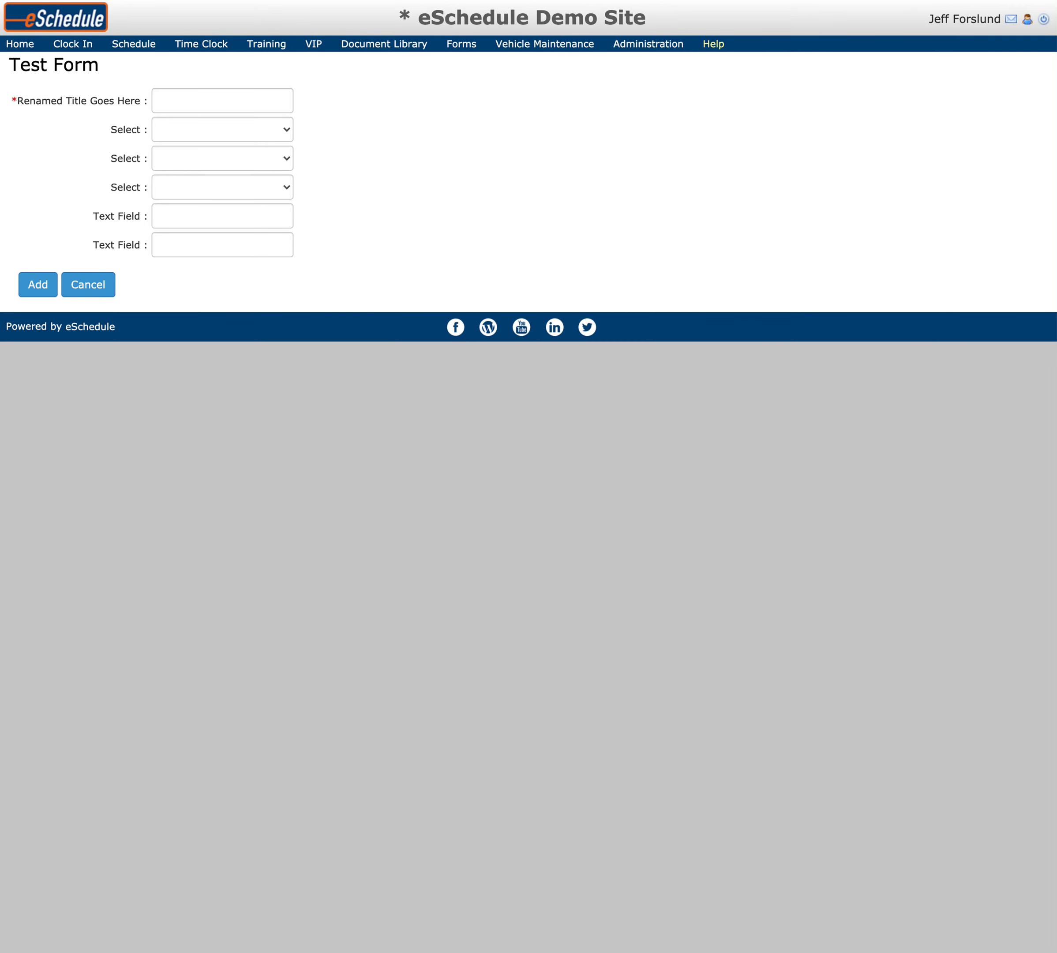
pyautogui.press('super+r')
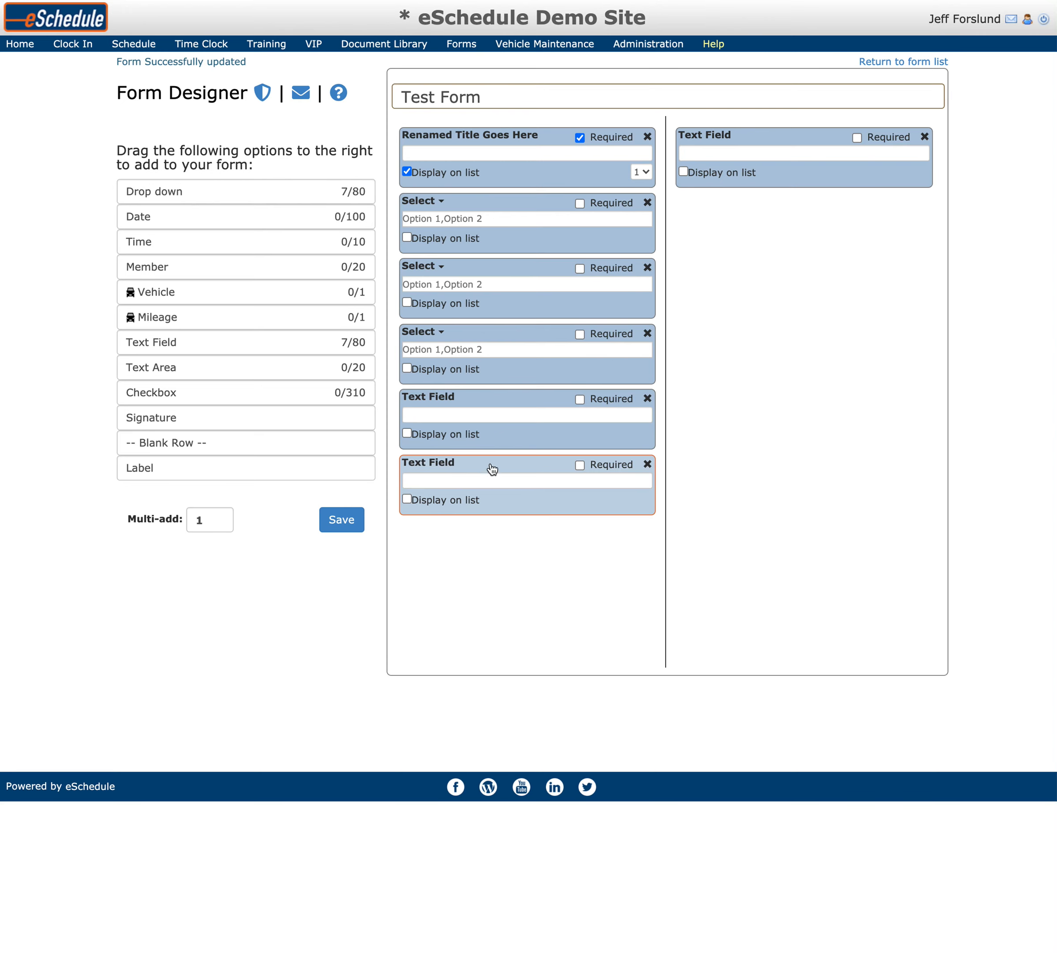
# Move a text field above the third drop-down in the first column, save the form, and delete the column's last text field.
pyautogui.moveTo(521, 472); pyautogui.dragTo(519, 338)
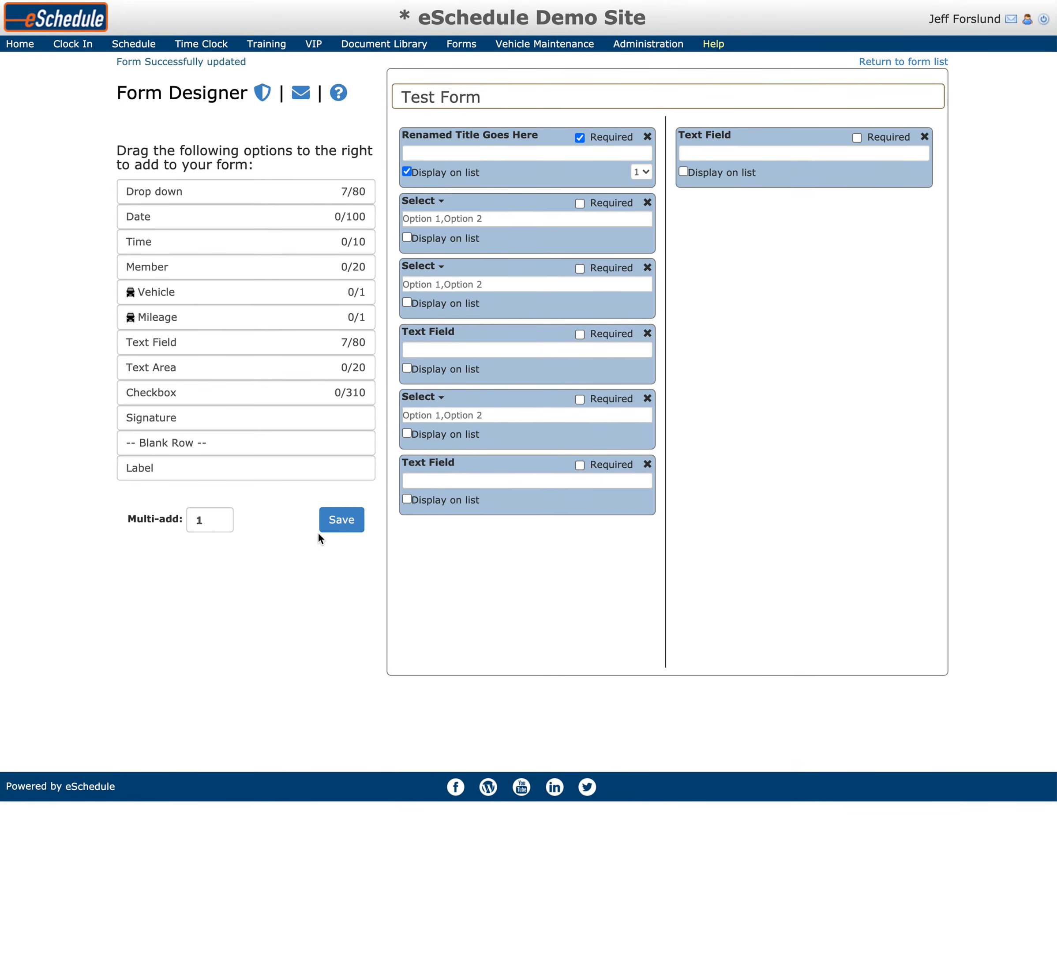
pyautogui.click(353, 521)
pyautogui.click(648, 465)
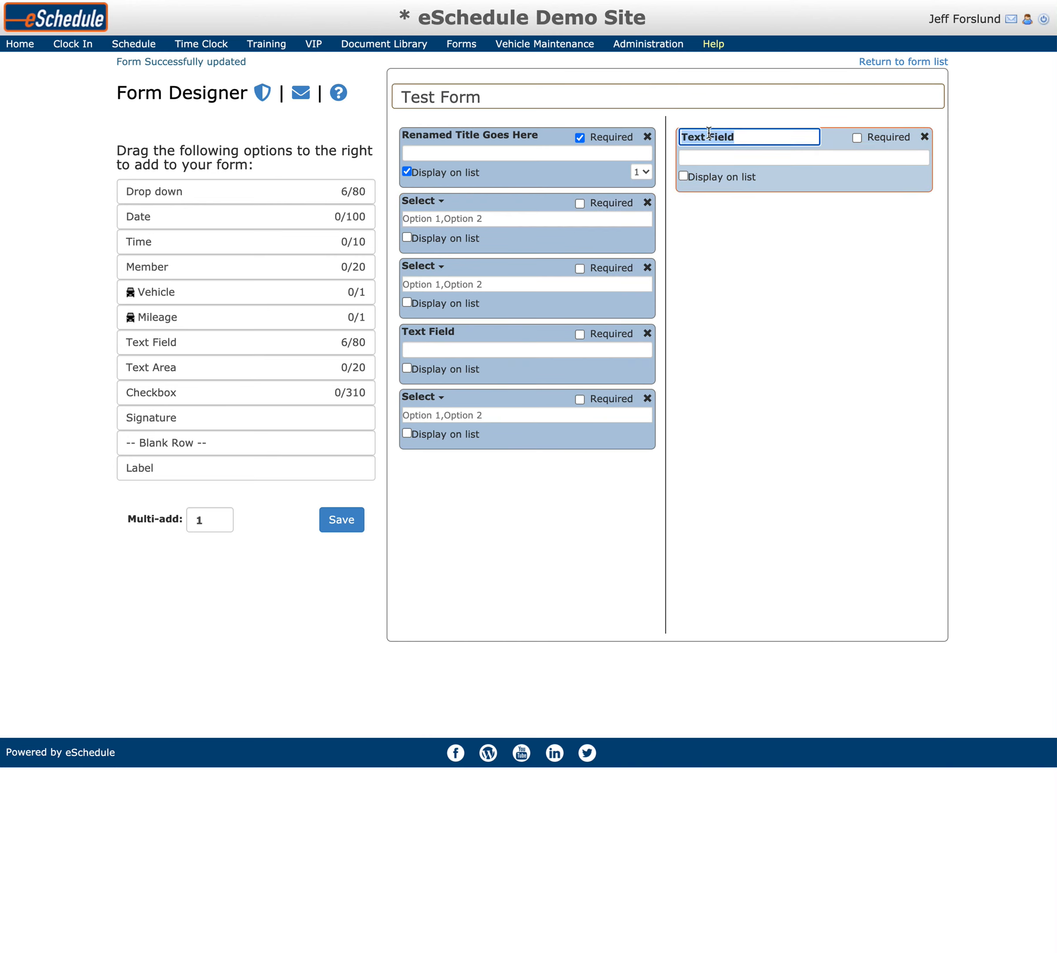
# Rename the second column's text field as "Rename Here" and save the form.
pyautogui.write('Rename Here')
pyautogui.click(813, 314)
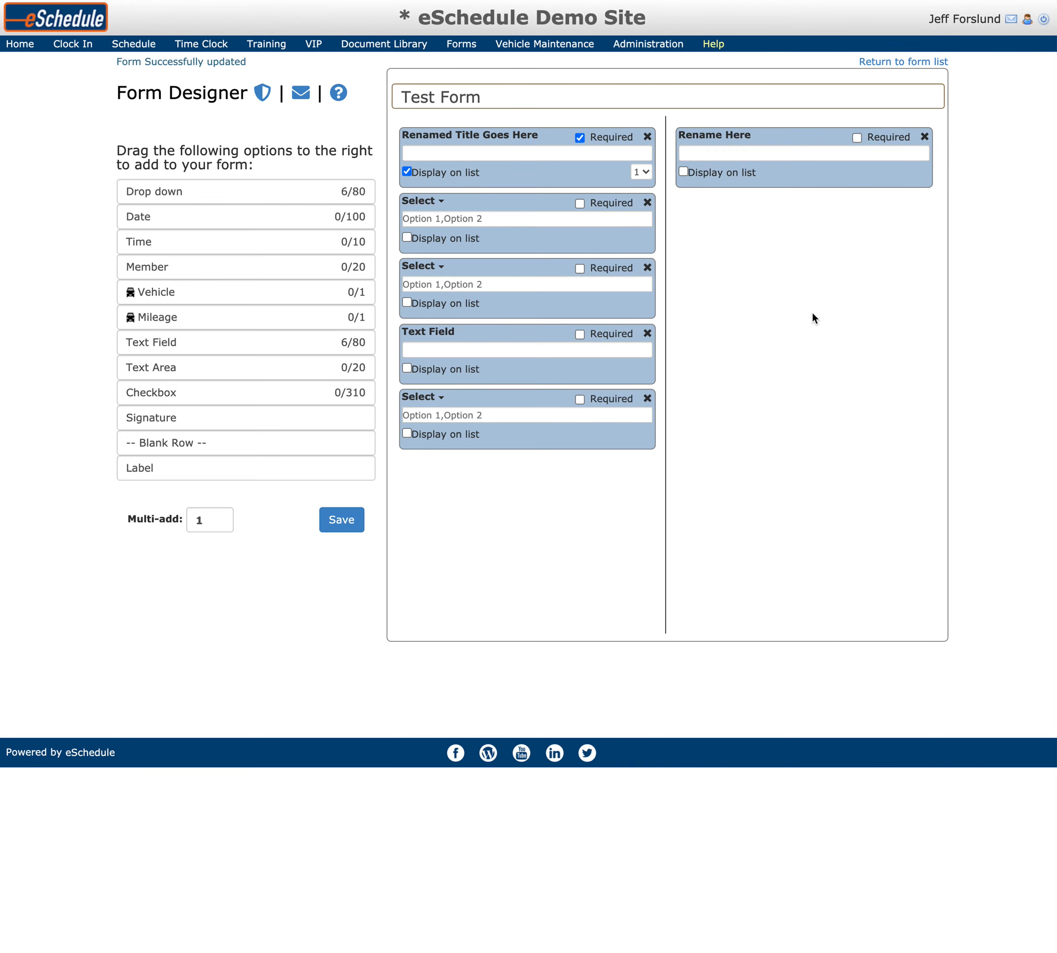
pyautogui.click(332, 528)
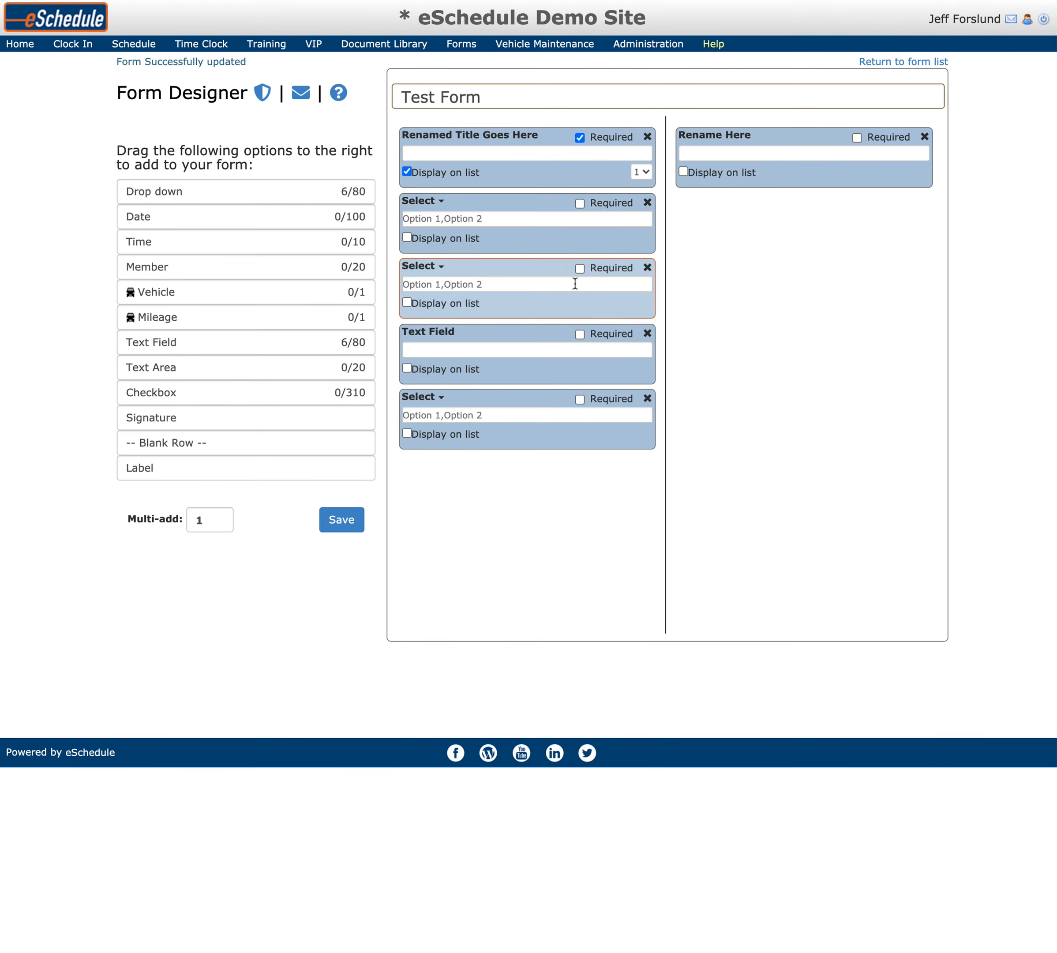
# Make the first column's last drop-down and the text field above it required, and save the form.
pyautogui.click(581, 400)
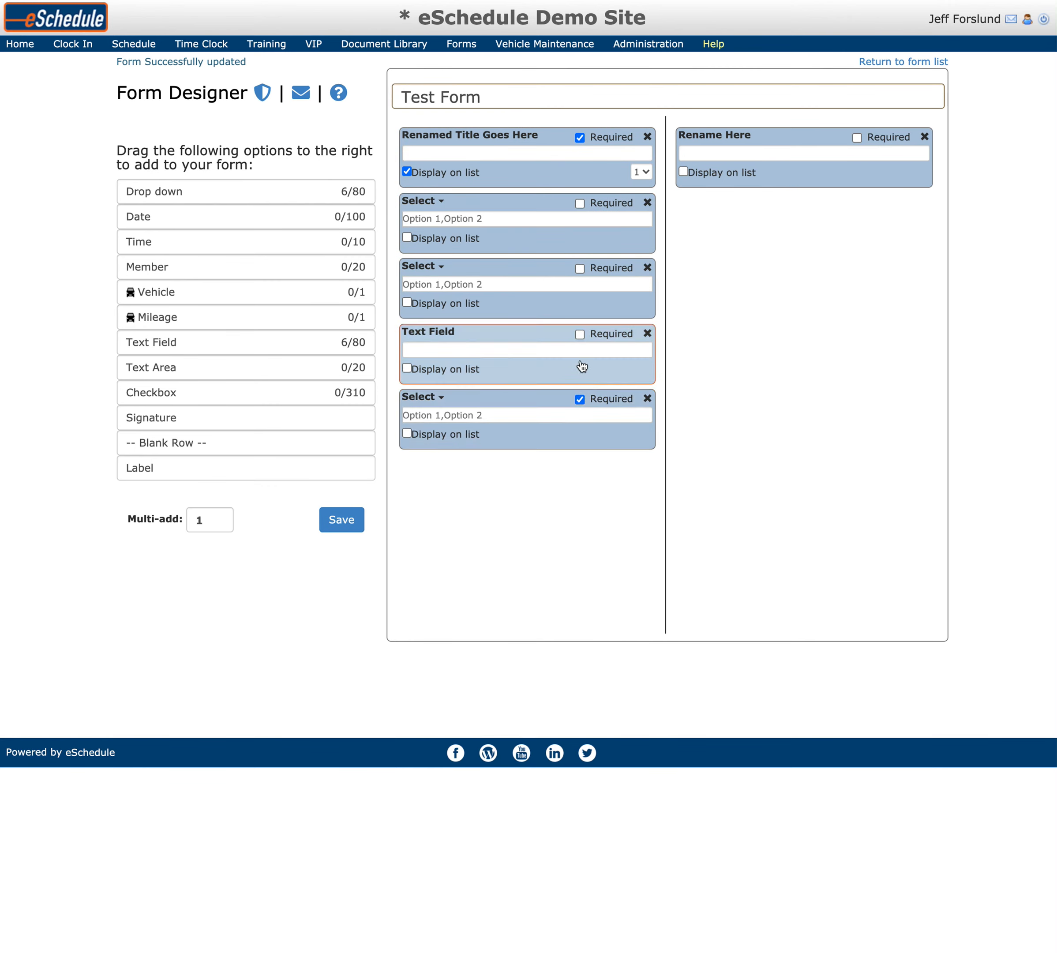
pyautogui.click(579, 334)
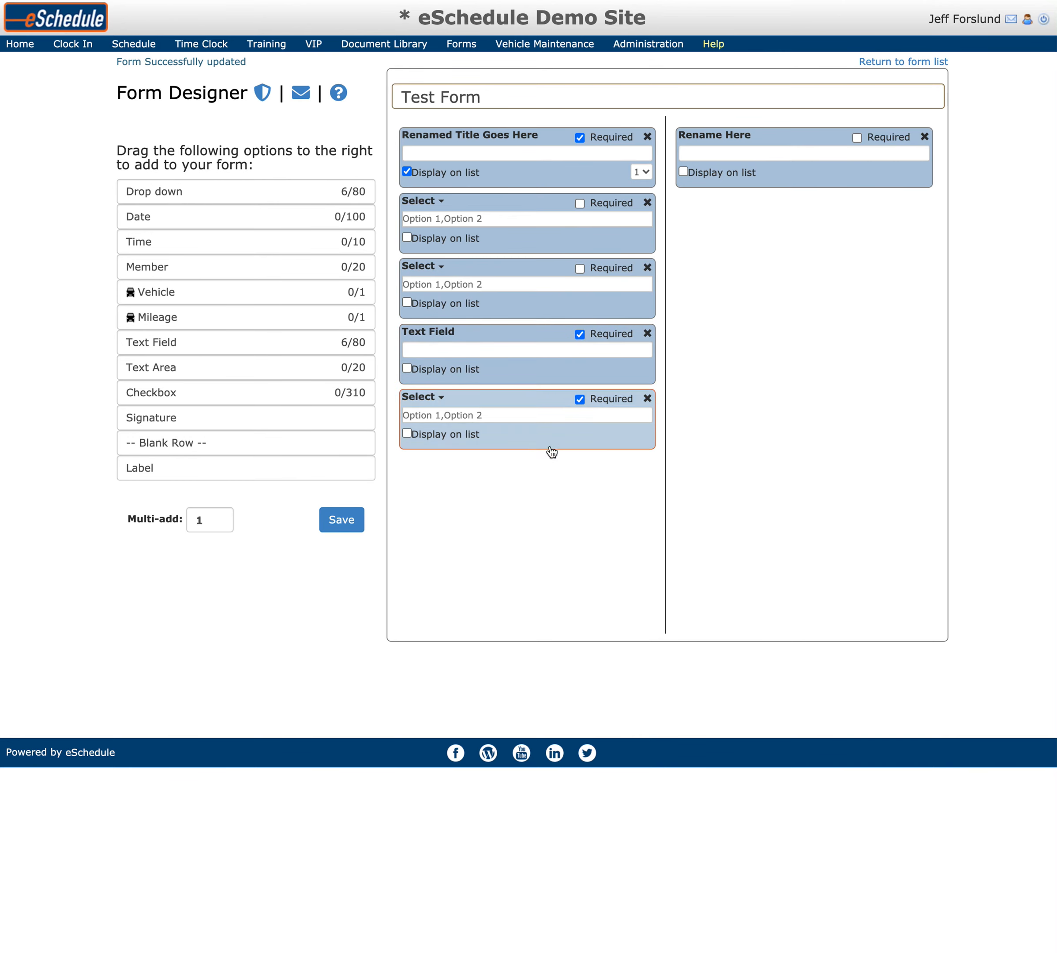
pyautogui.click(354, 526)
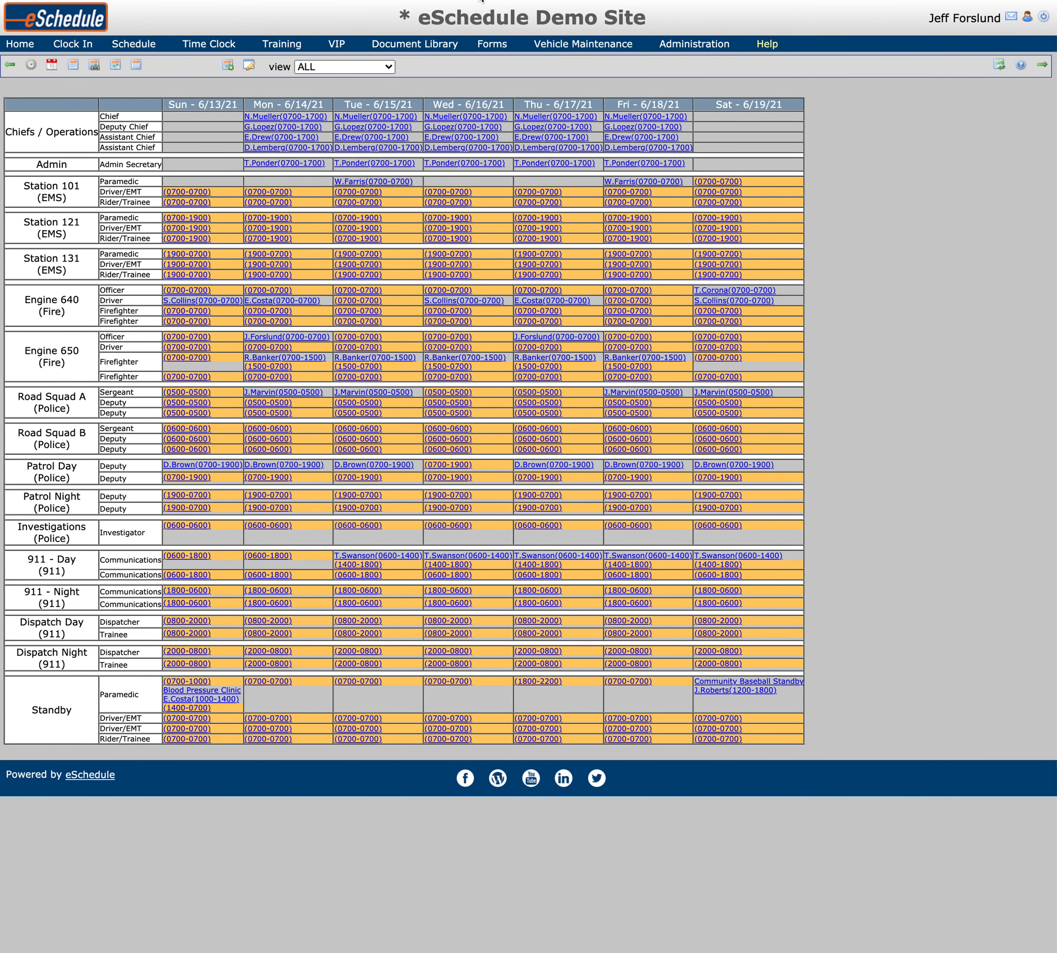
# Look through the submission lists of the Daily Call Log, Floor Watch Desk, Patrol Officer's Start of Shift Checklist and Rig Check Sheet forms.
pyautogui.click(498, 52)
pyautogui.click(498, 61)
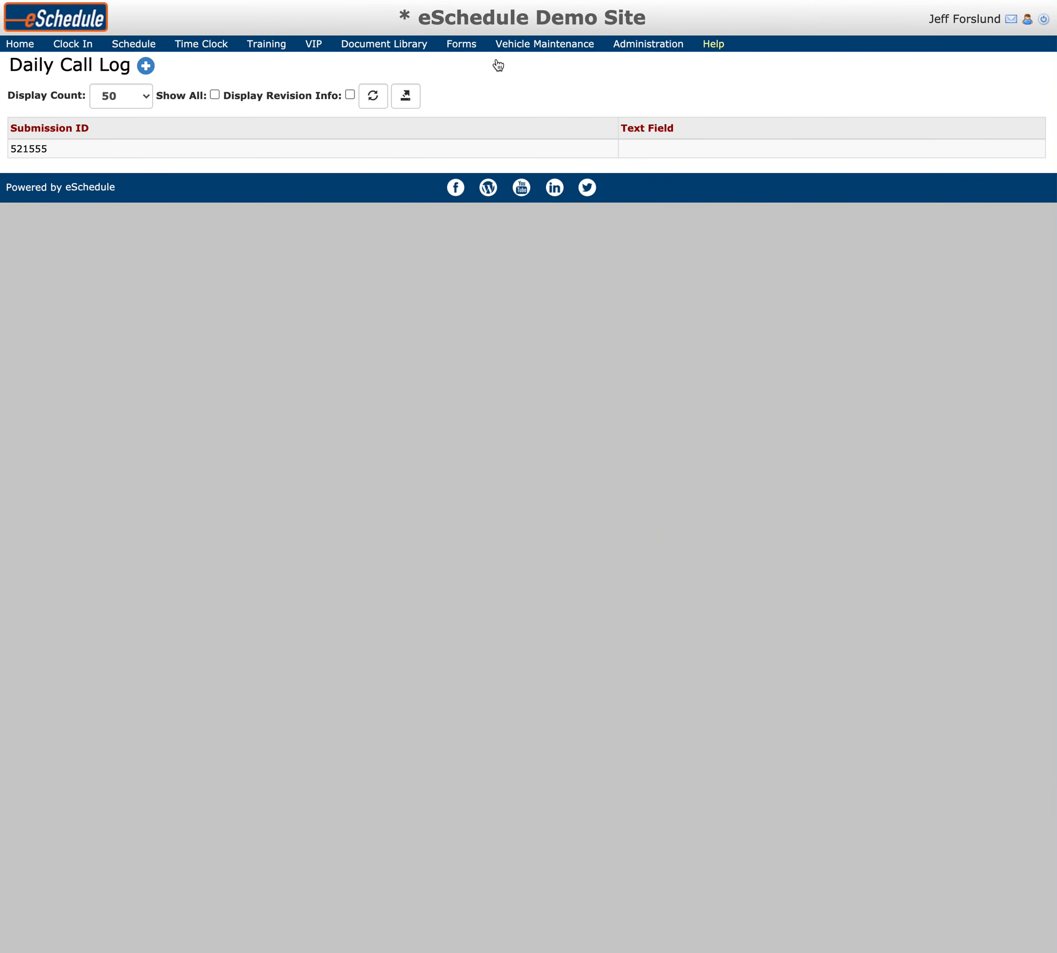
pyautogui.moveTo(462, 44)
pyautogui.click(469, 84)
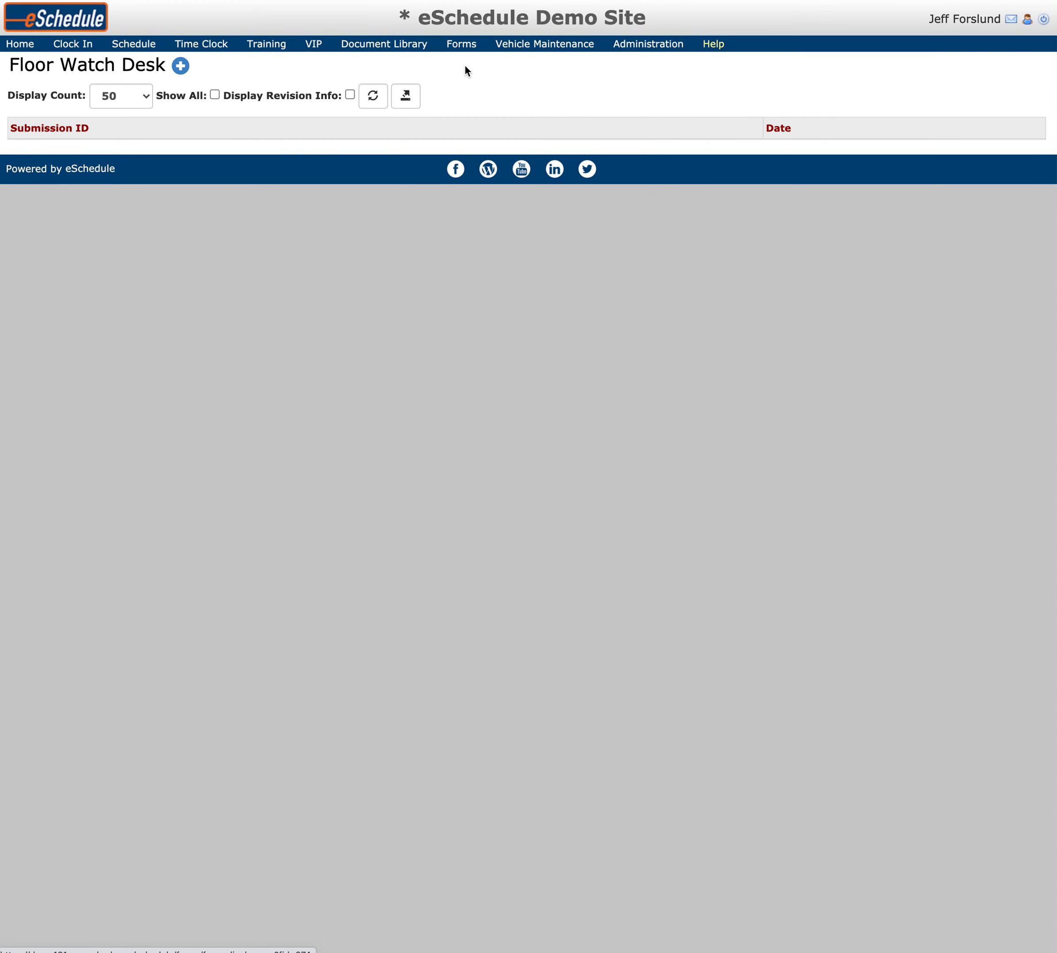
pyautogui.click(468, 96)
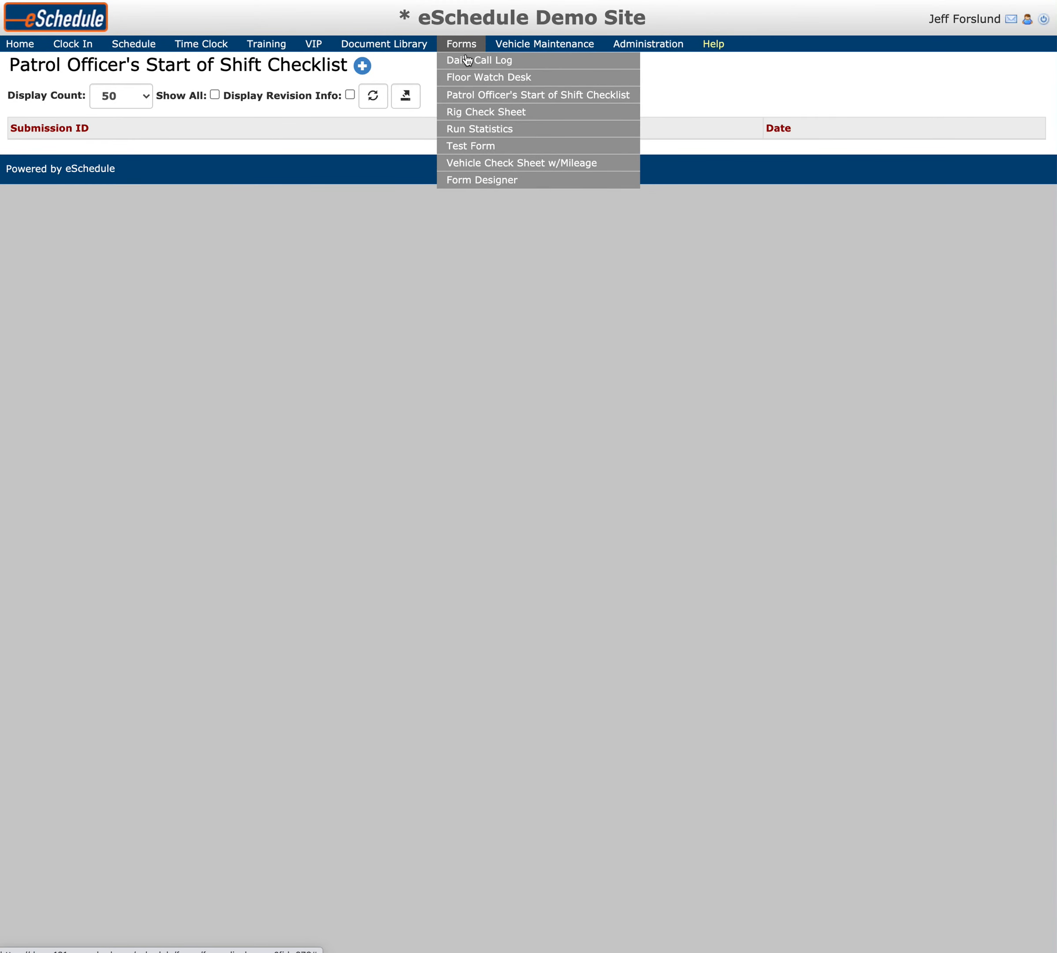
pyautogui.click(470, 111)
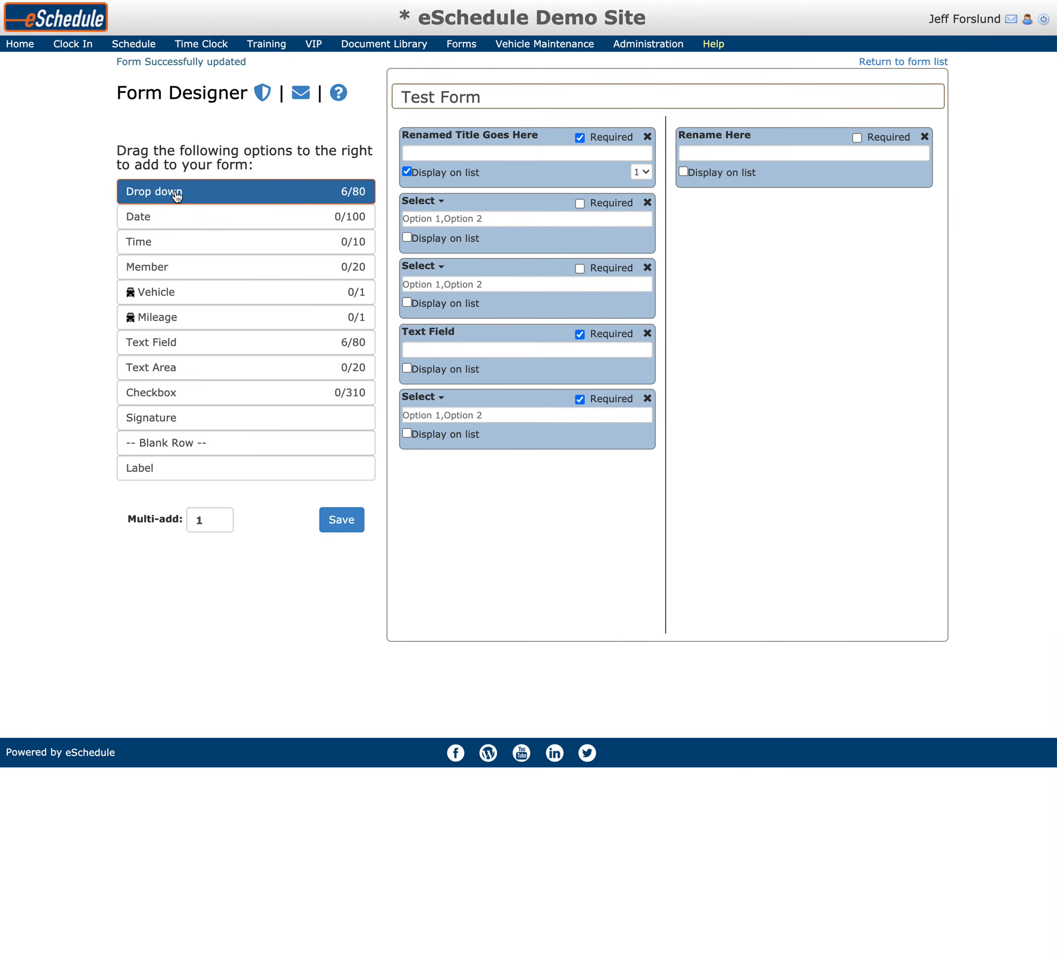
# Add a drop-down field below "Rename Here" in the second column and title it "Station".
pyautogui.moveTo(173, 197); pyautogui.dragTo(766, 212)
pyautogui.click(706, 201)
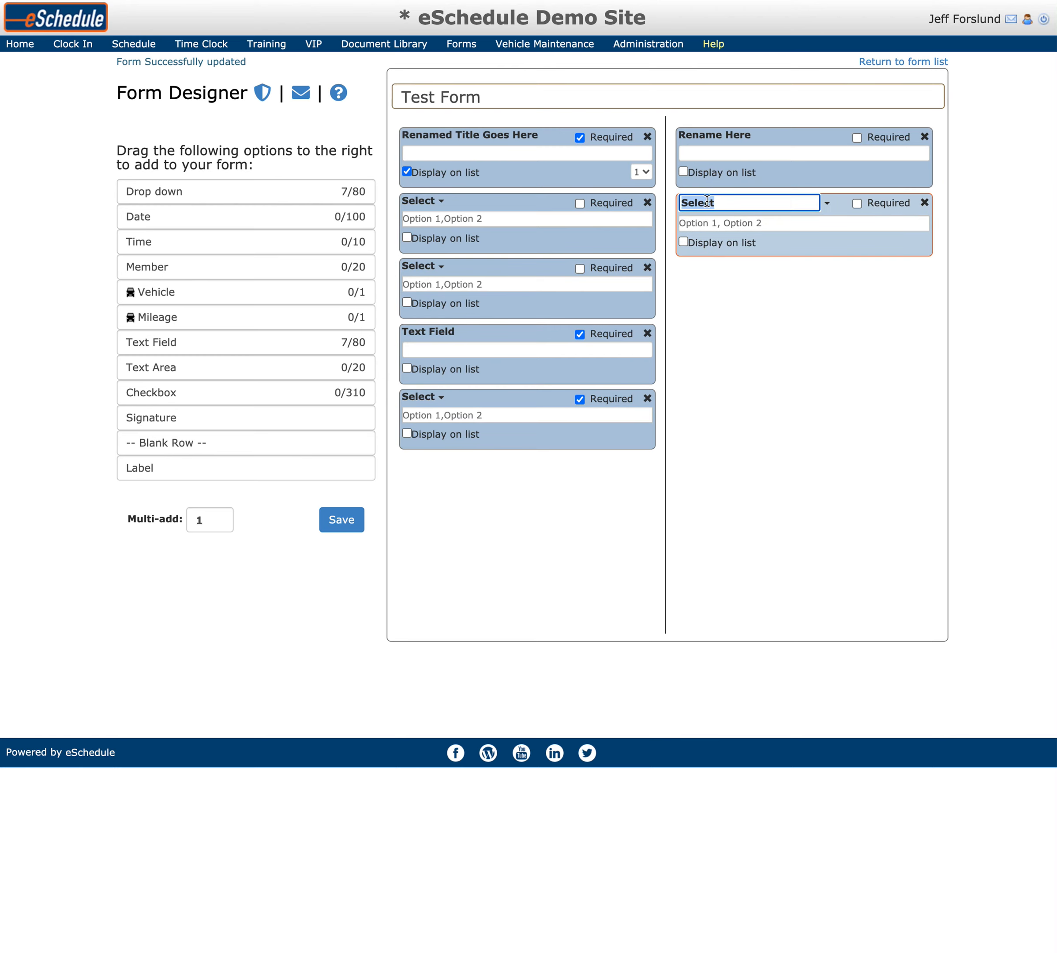
pyautogui.write('Station')
pyautogui.click(774, 320)
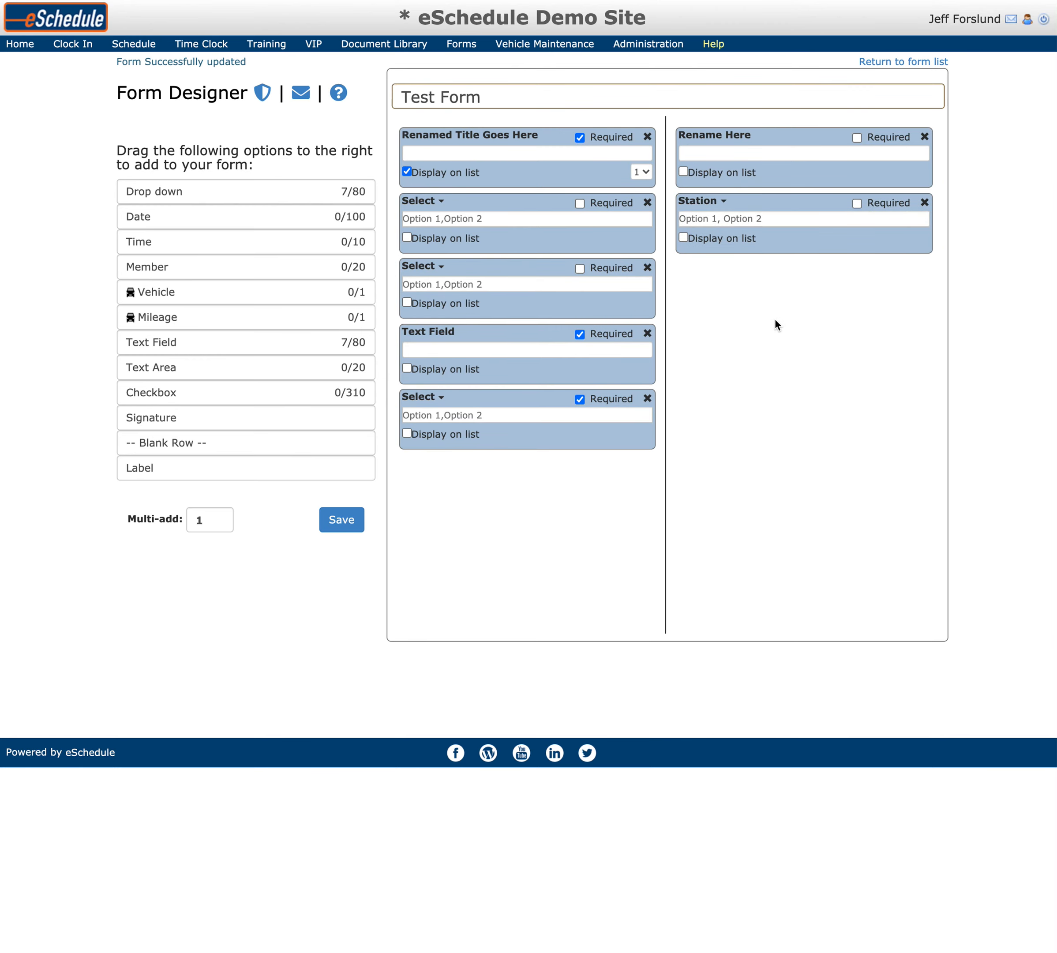
# Give the Station drop-down the options Station 1, Station 2, Station 3 and Station 4, save, and check them in a Test Form entry.
pyautogui.click(775, 217)
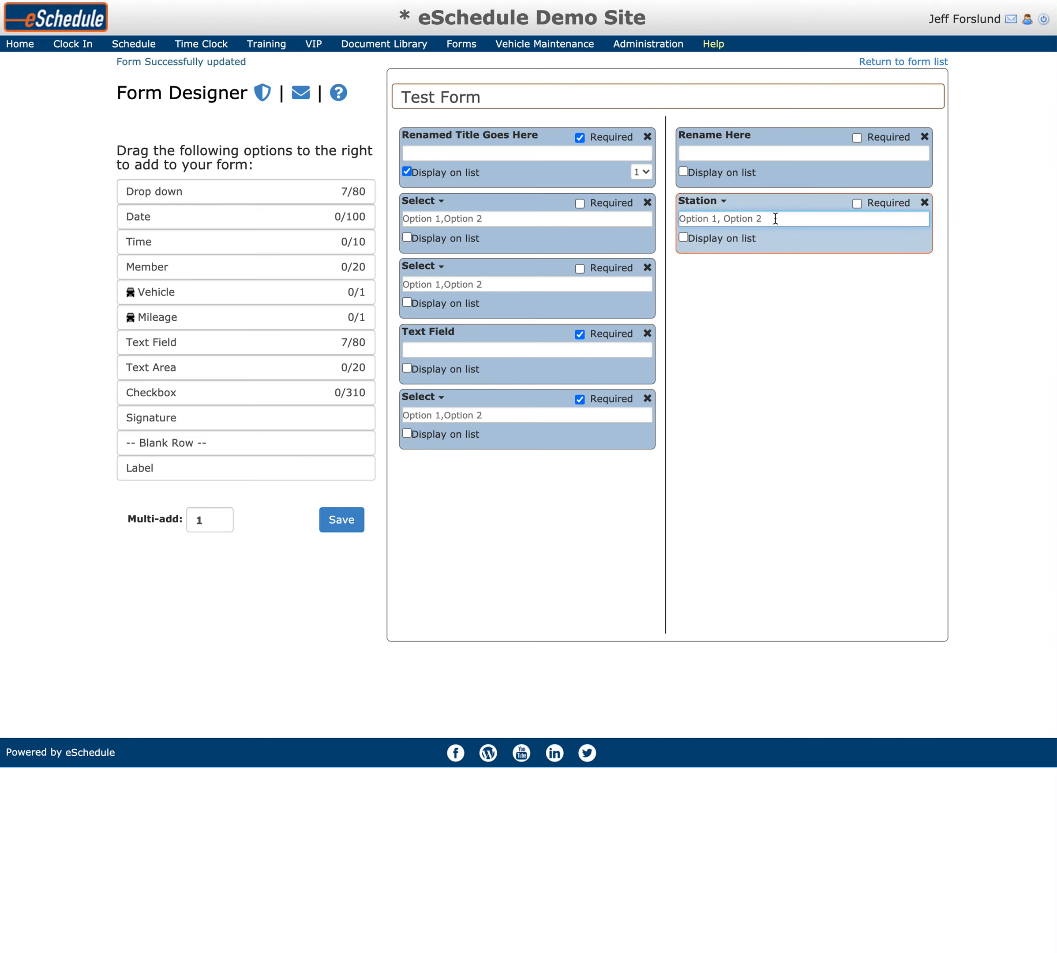
pyautogui.write('Station 1,Station 2, St')
pyautogui.press('BackSpace')
pyautogui.press('BackSpace')
pyautogui.press('BackSpace')
pyautogui.write('Station 3,Station 4')
pyautogui.click(343, 521)
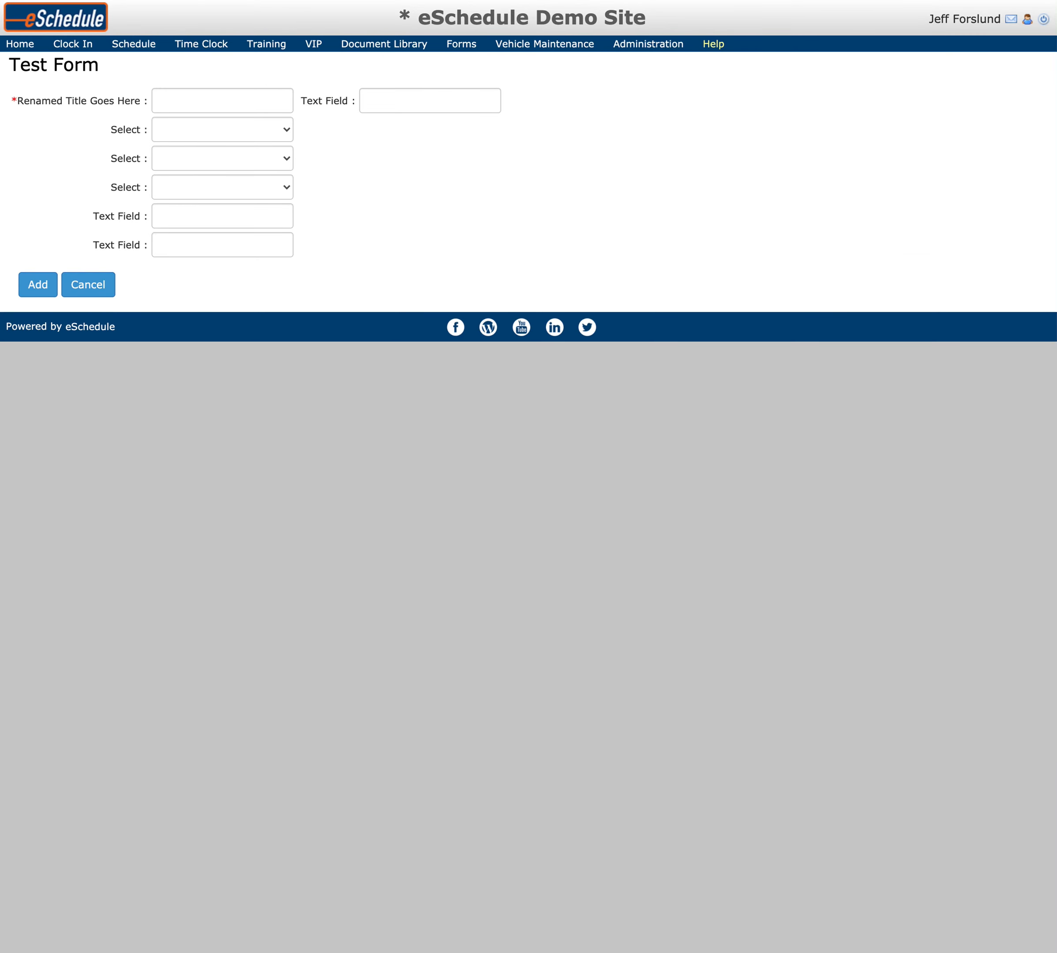
pyautogui.click(473, 135)
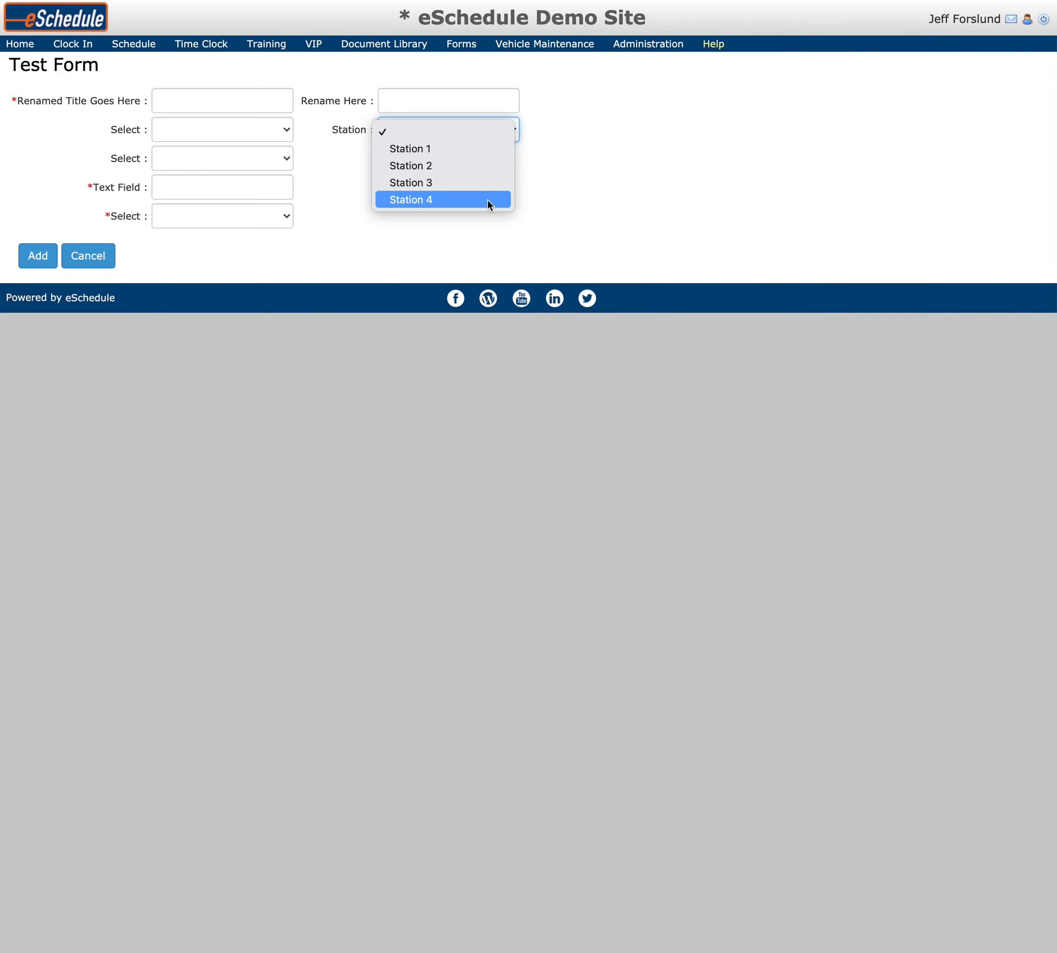
pyautogui.click(574, 148)
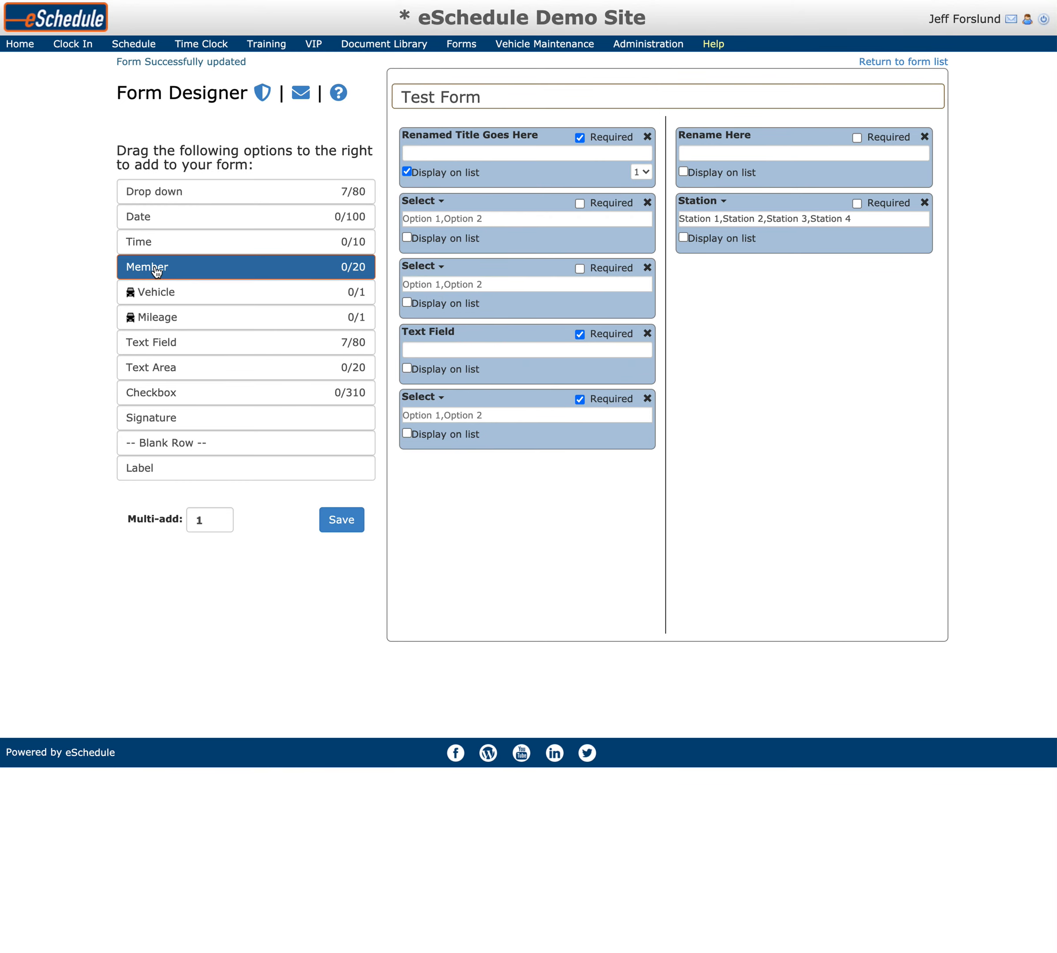
# Add a Member field below the Station drop-down in the second column and save the form.
pyautogui.moveTo(156, 270); pyautogui.dragTo(771, 273)
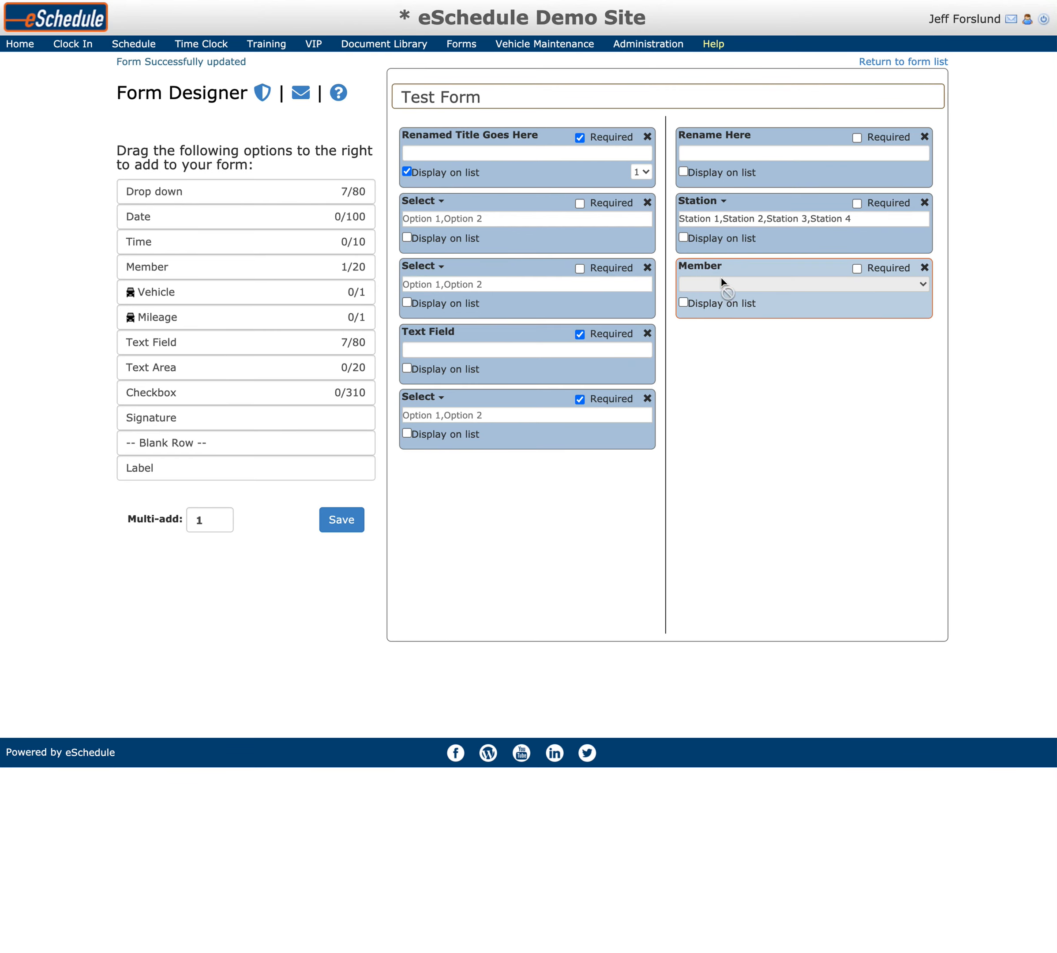
pyautogui.click(338, 524)
pyautogui.click(605, 1)
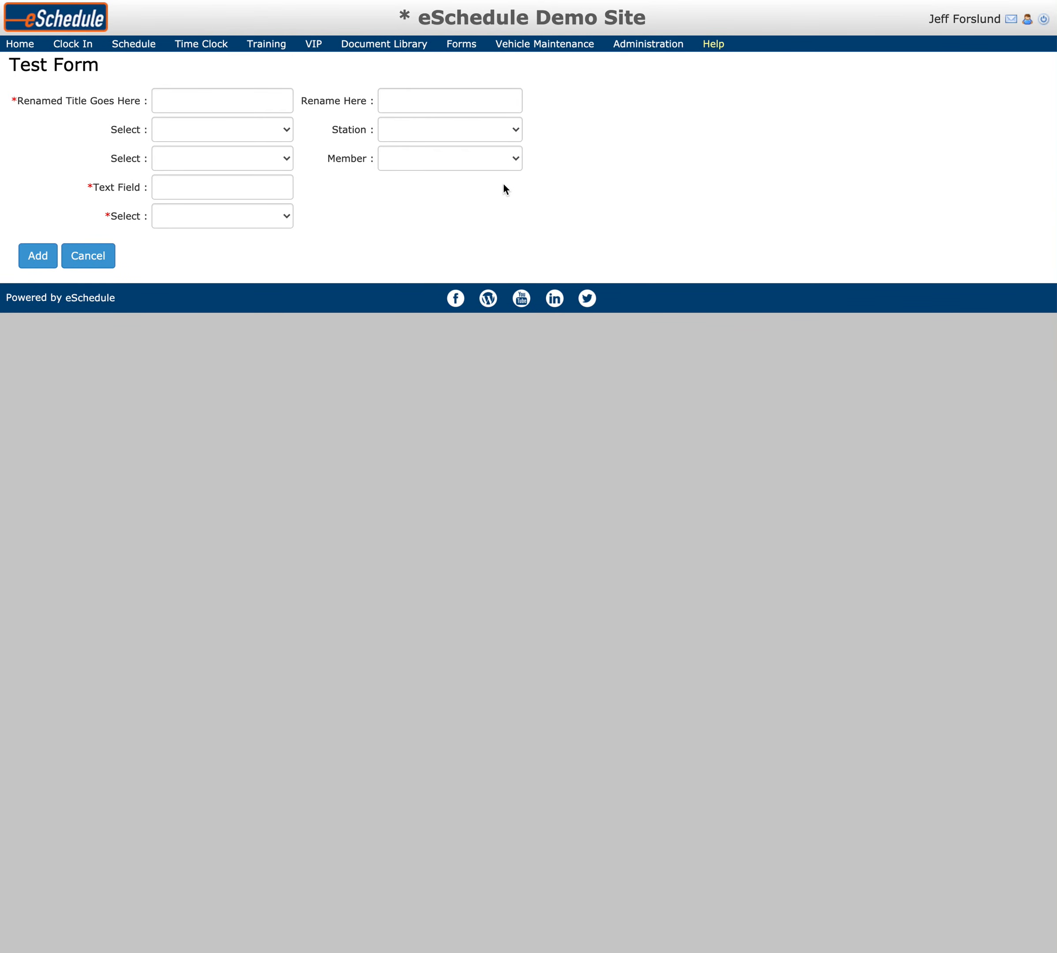
# Examine the choices offered by the Member field in the Test Form entry without selecting one.
pyautogui.click(511, 158)
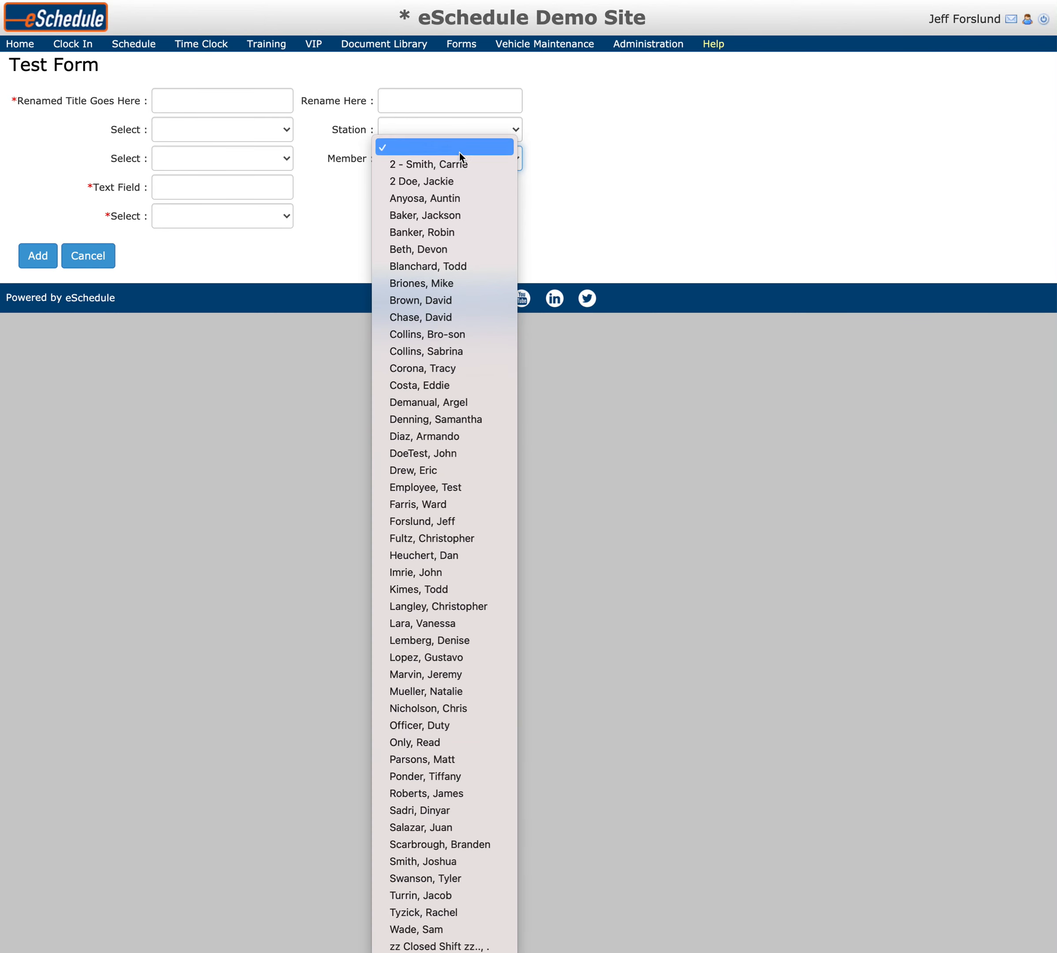
pyautogui.click(667, 232)
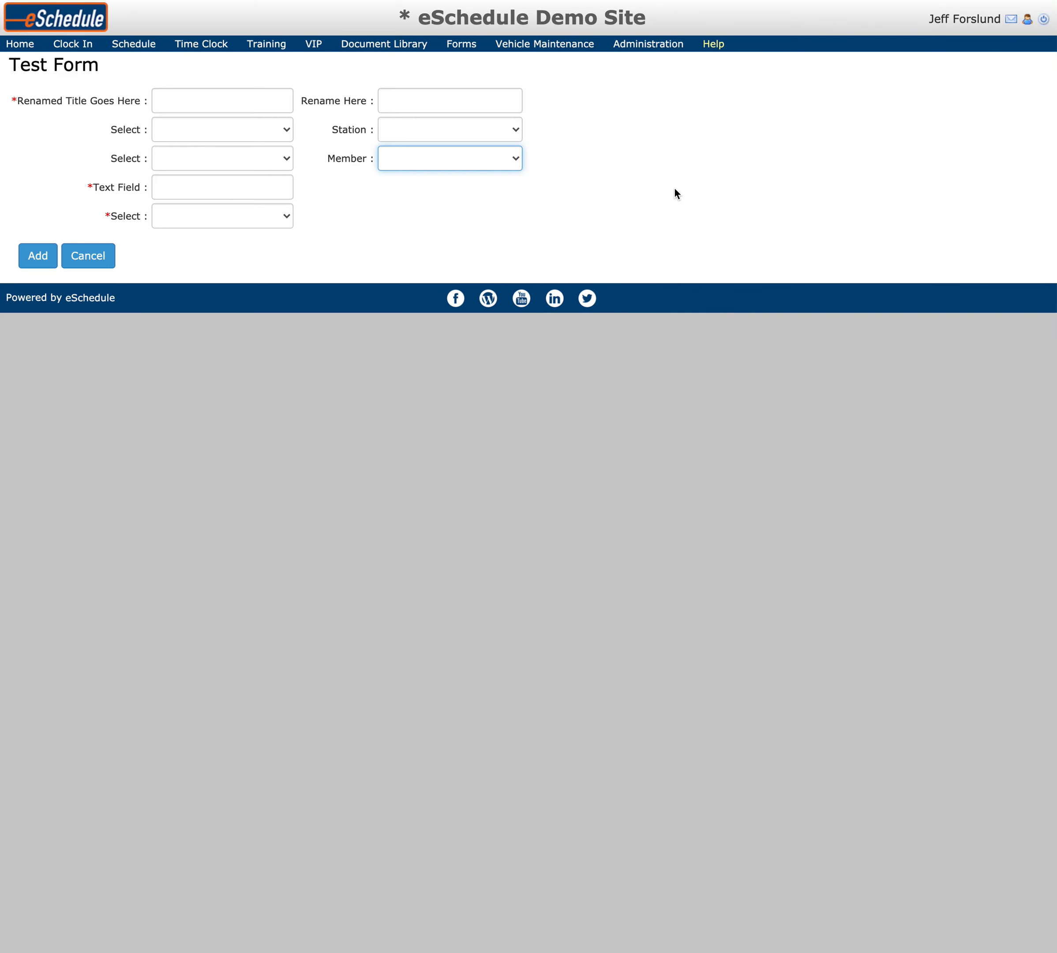
pyautogui.click(168, 79)
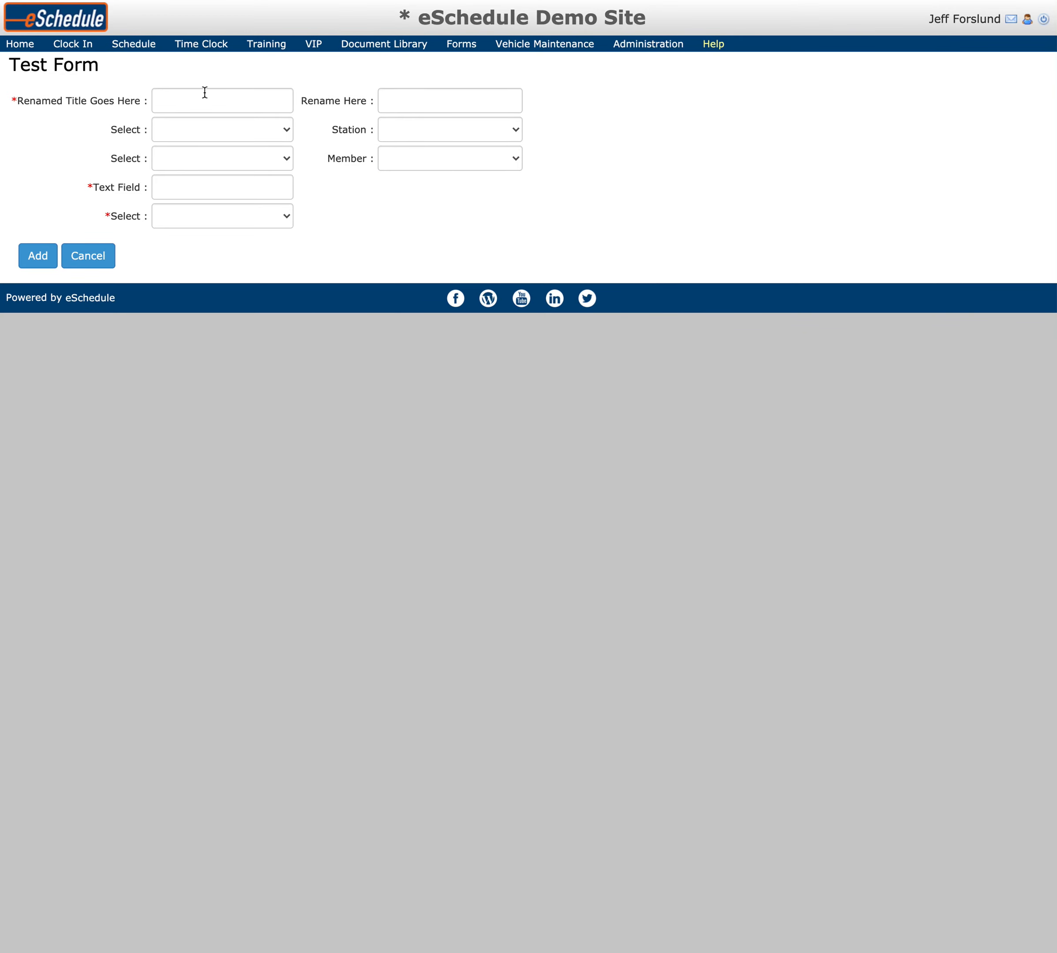
pyautogui.click(424, 164)
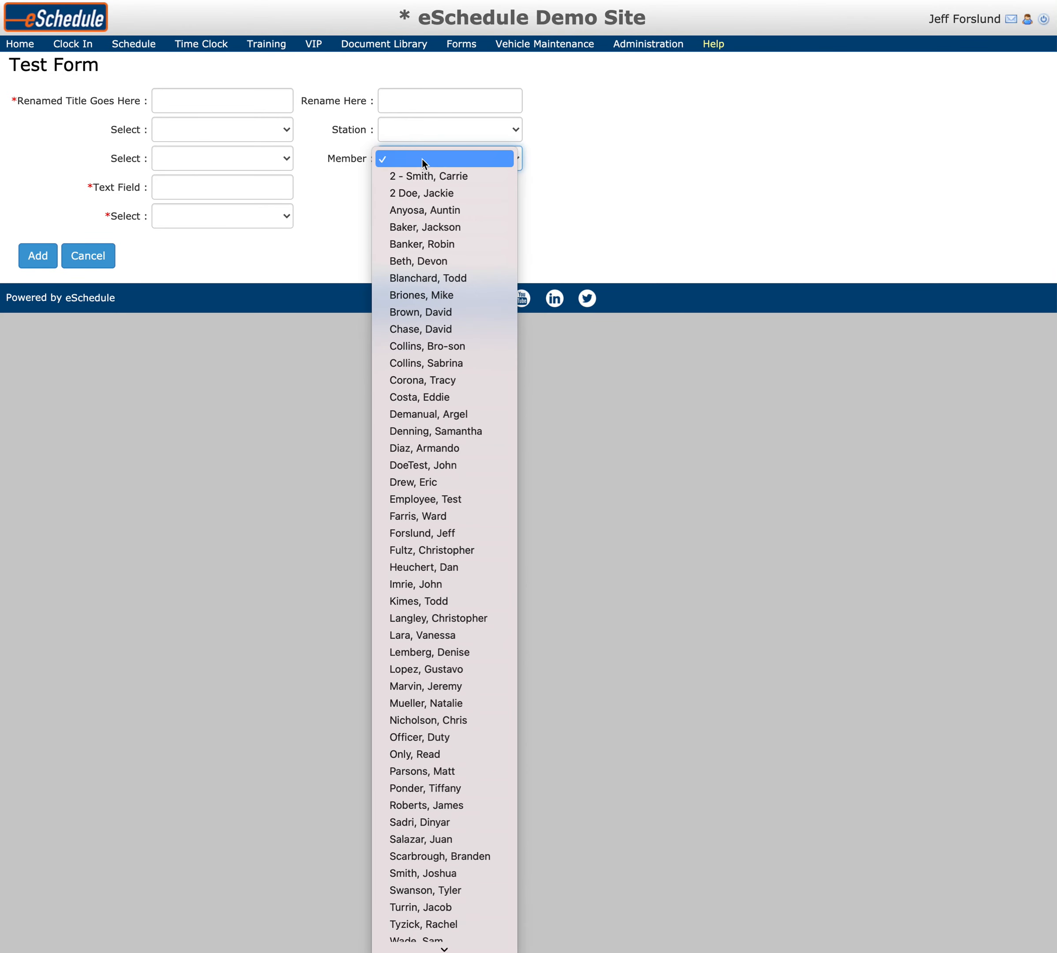
pyautogui.click(326, 164)
pyautogui.click(338, 174)
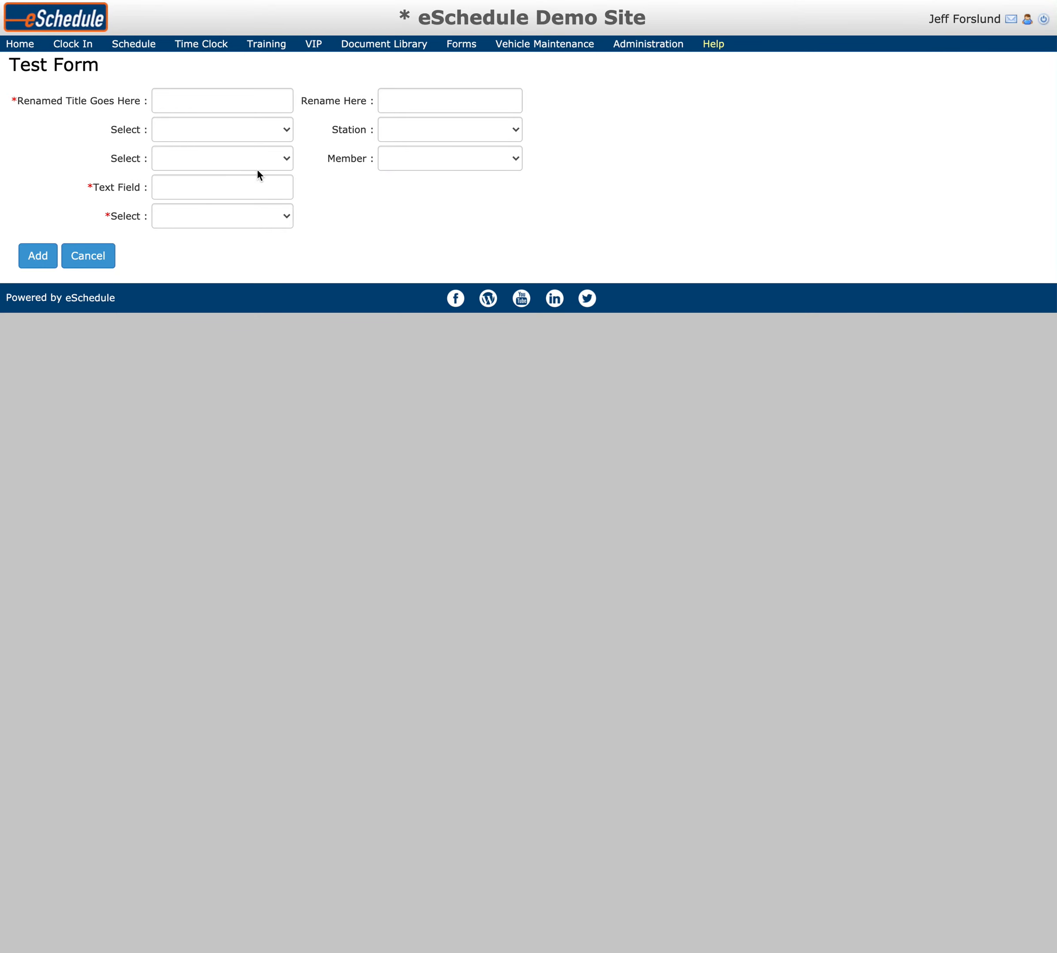
# Open the Weekly Spreadsheet schedule and examine the Paramedic position under Station 131, enlarged for reading.
pyautogui.moveTo(134, 44)
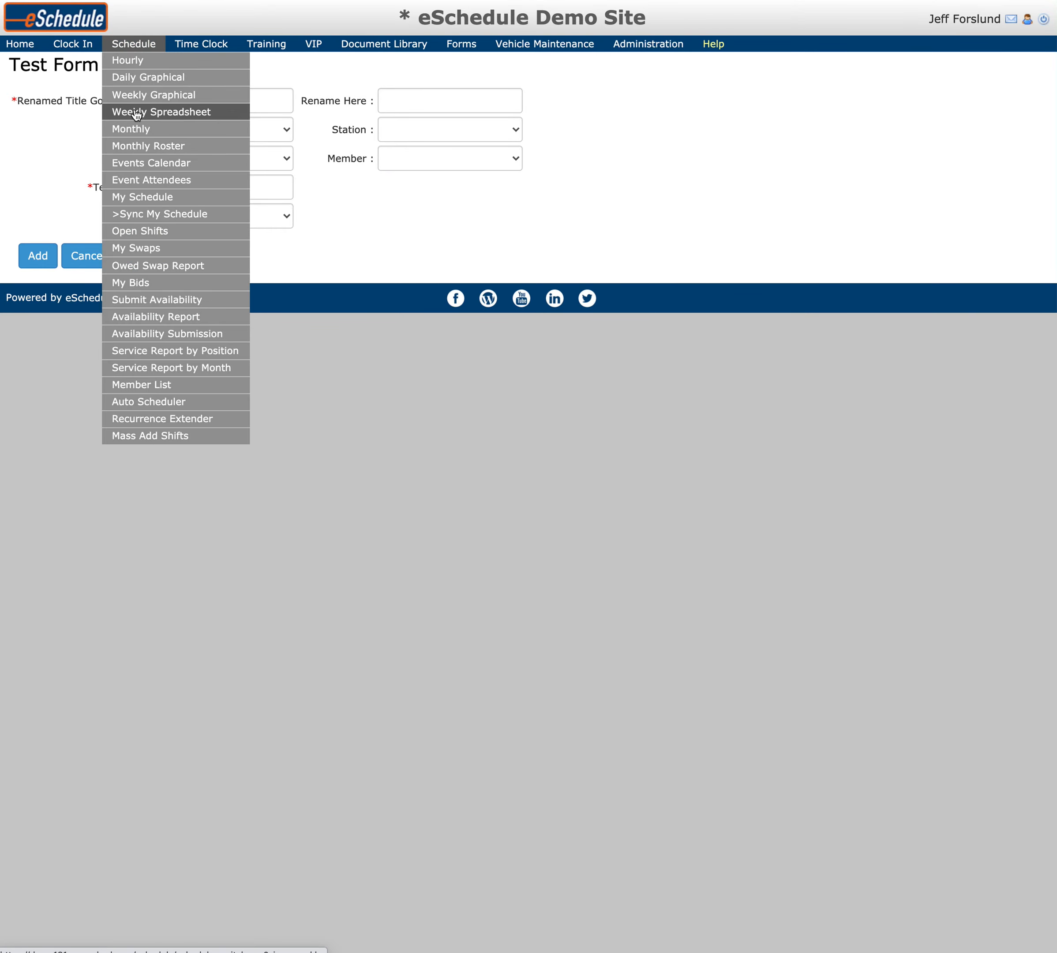
pyautogui.click(137, 112)
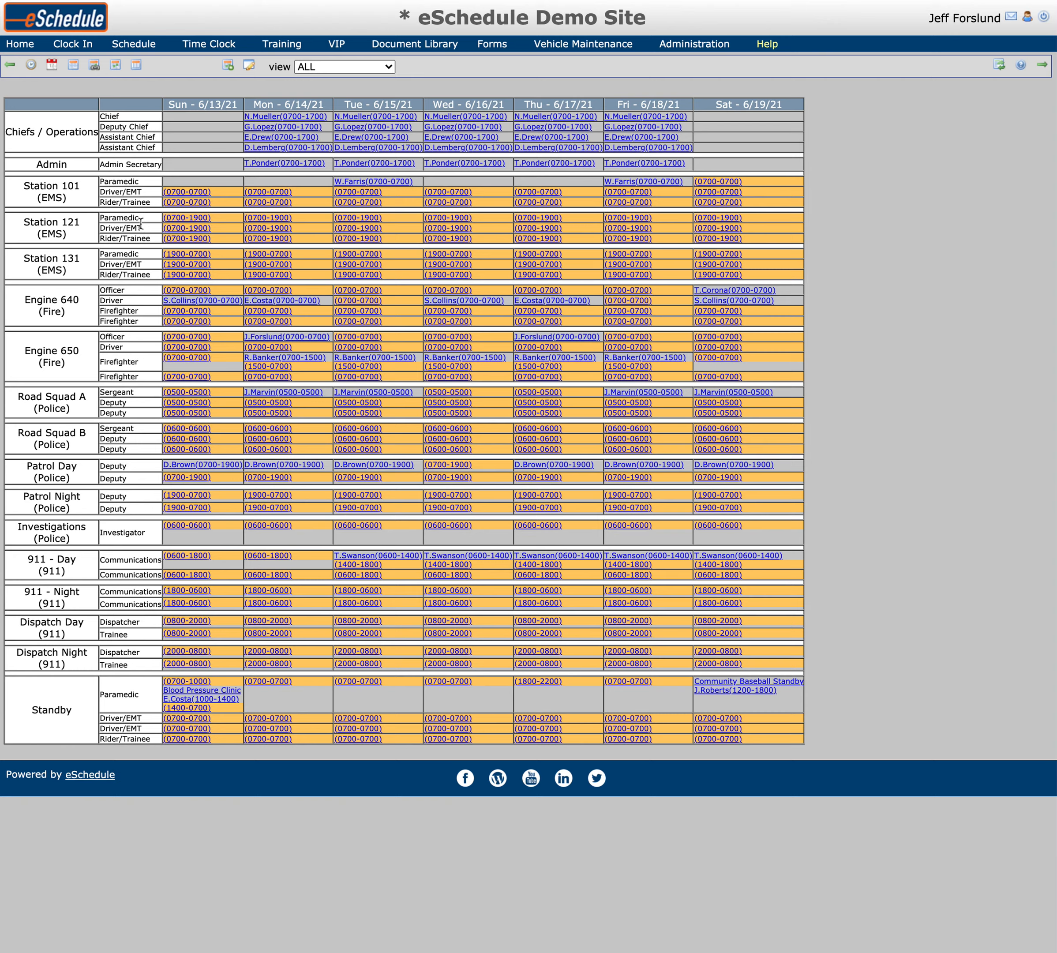
pyautogui.press('super+plus')
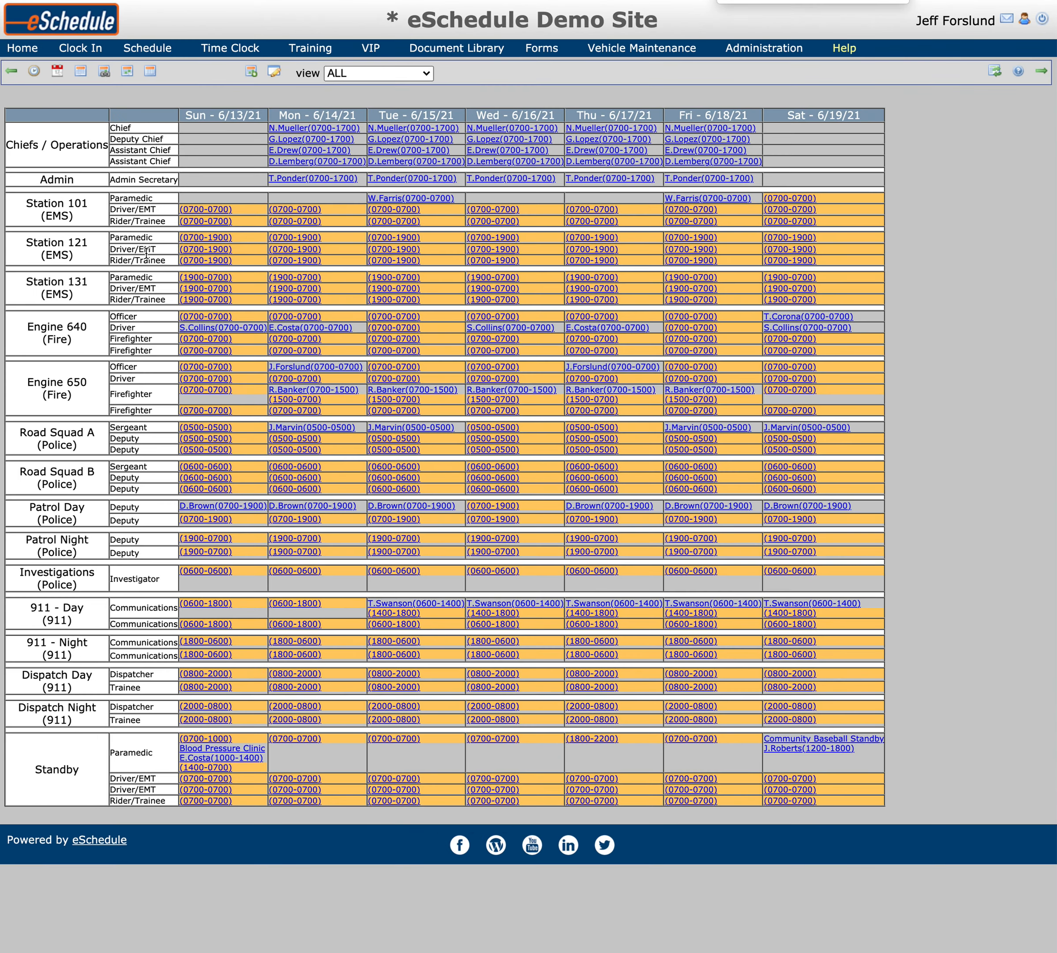
pyautogui.press('super+plus')
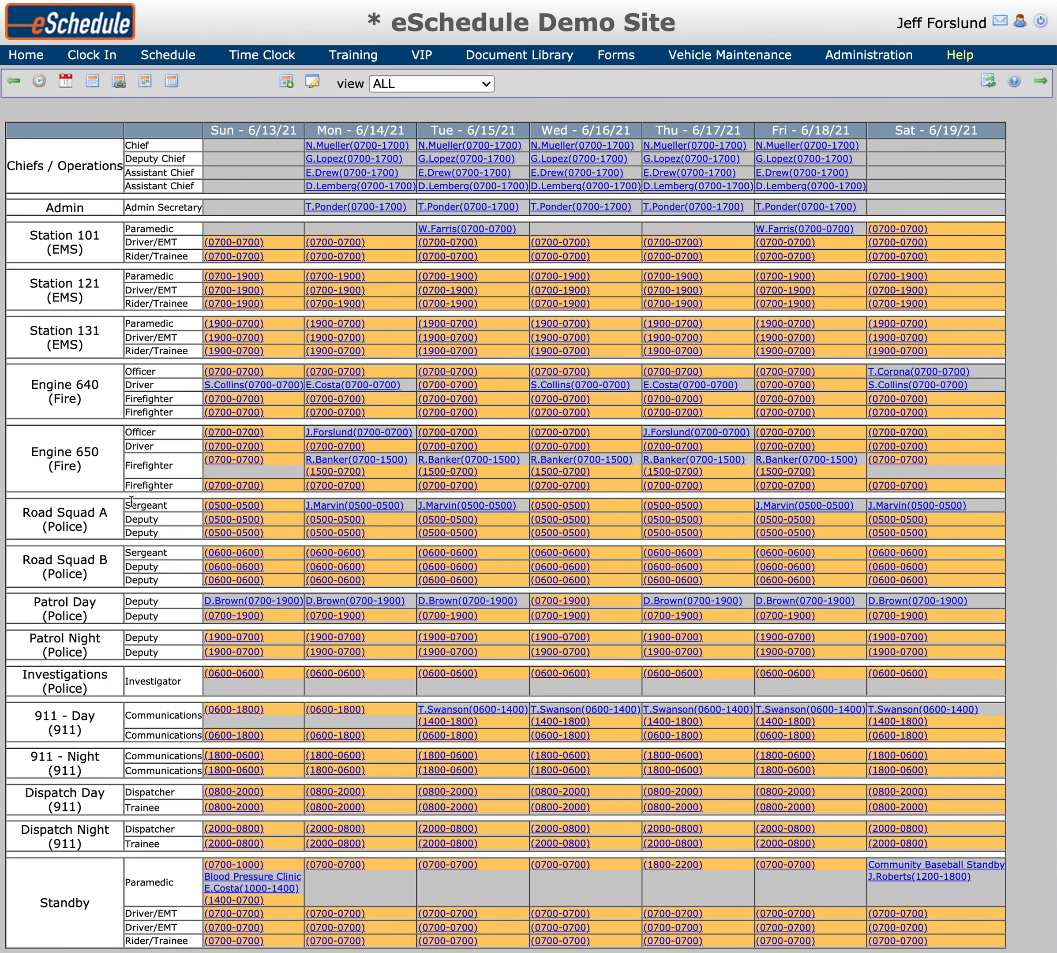
pyautogui.moveTo(174, 323); pyautogui.dragTo(130, 321)
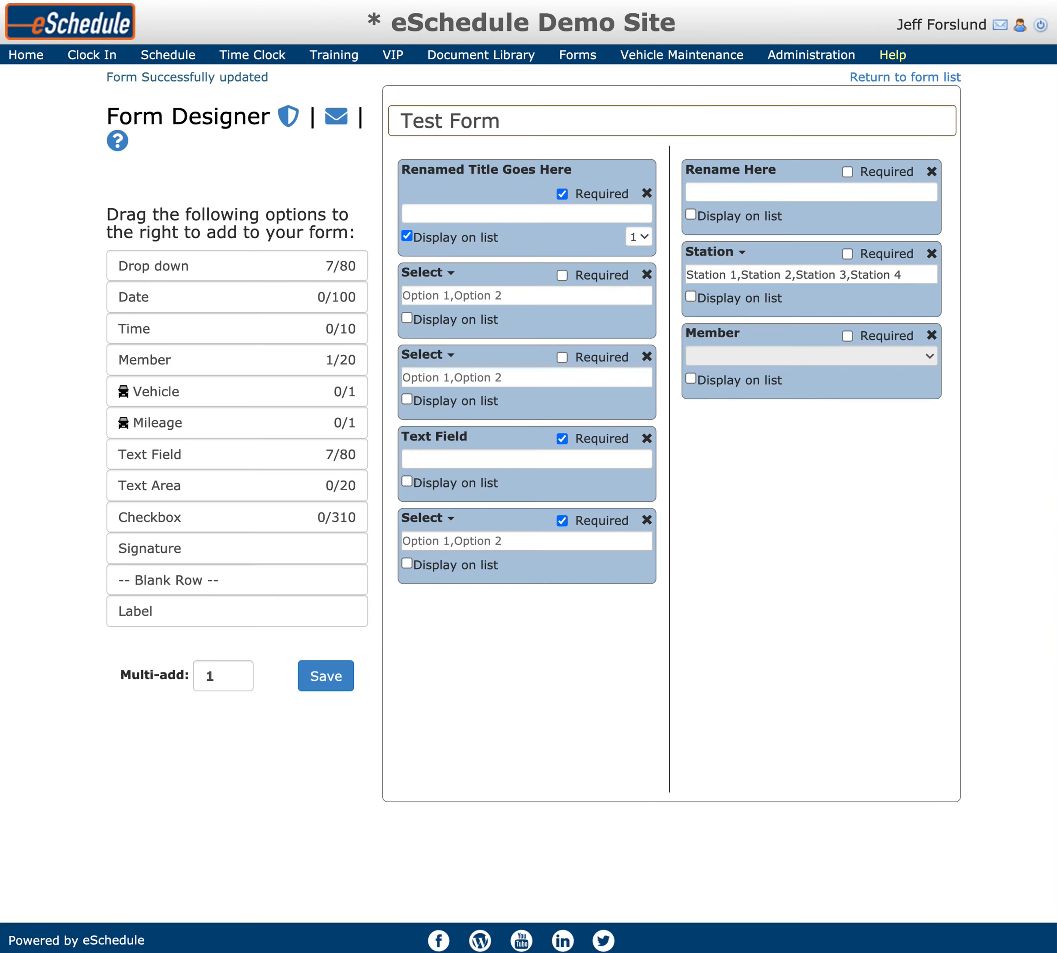
# Rename the Member field in the form's second column as "Paramedic" and save the form.
pyautogui.click(728, 336)
pyautogui.write('Para')
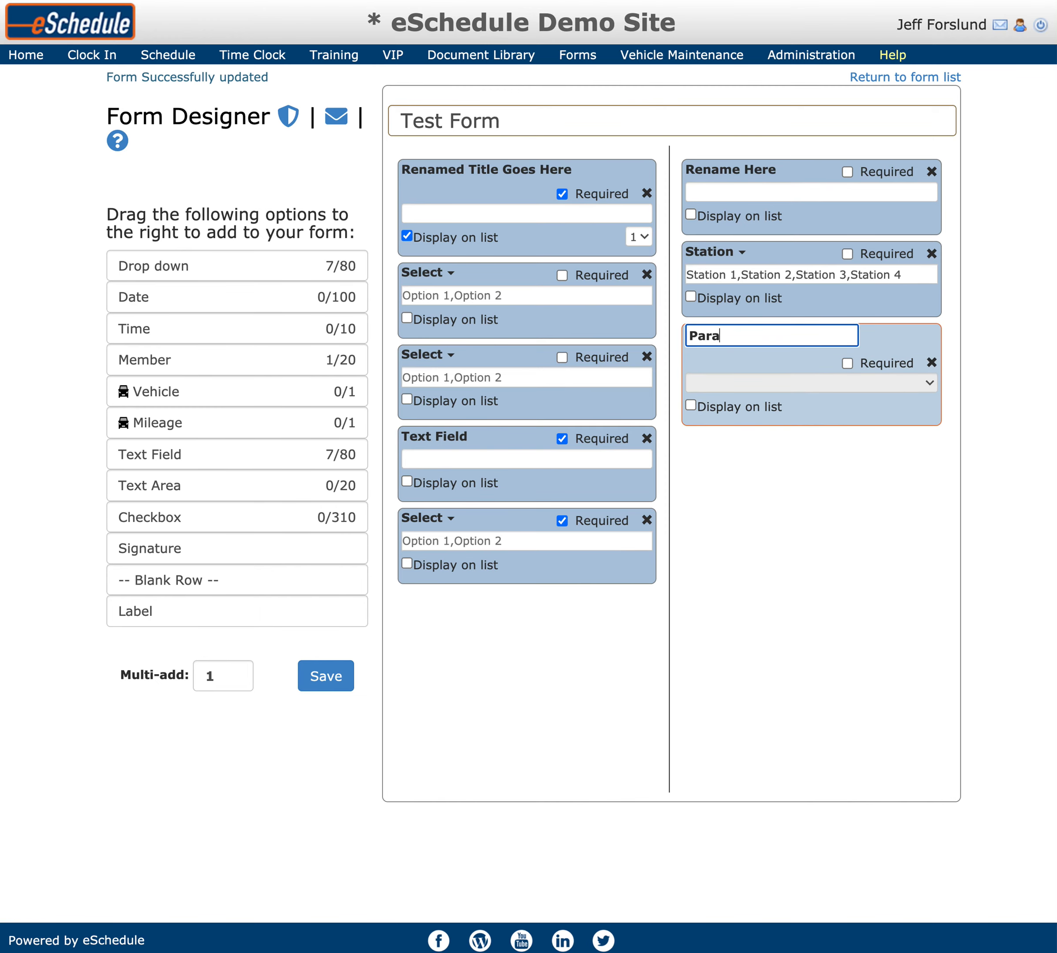
pyautogui.write('medic')
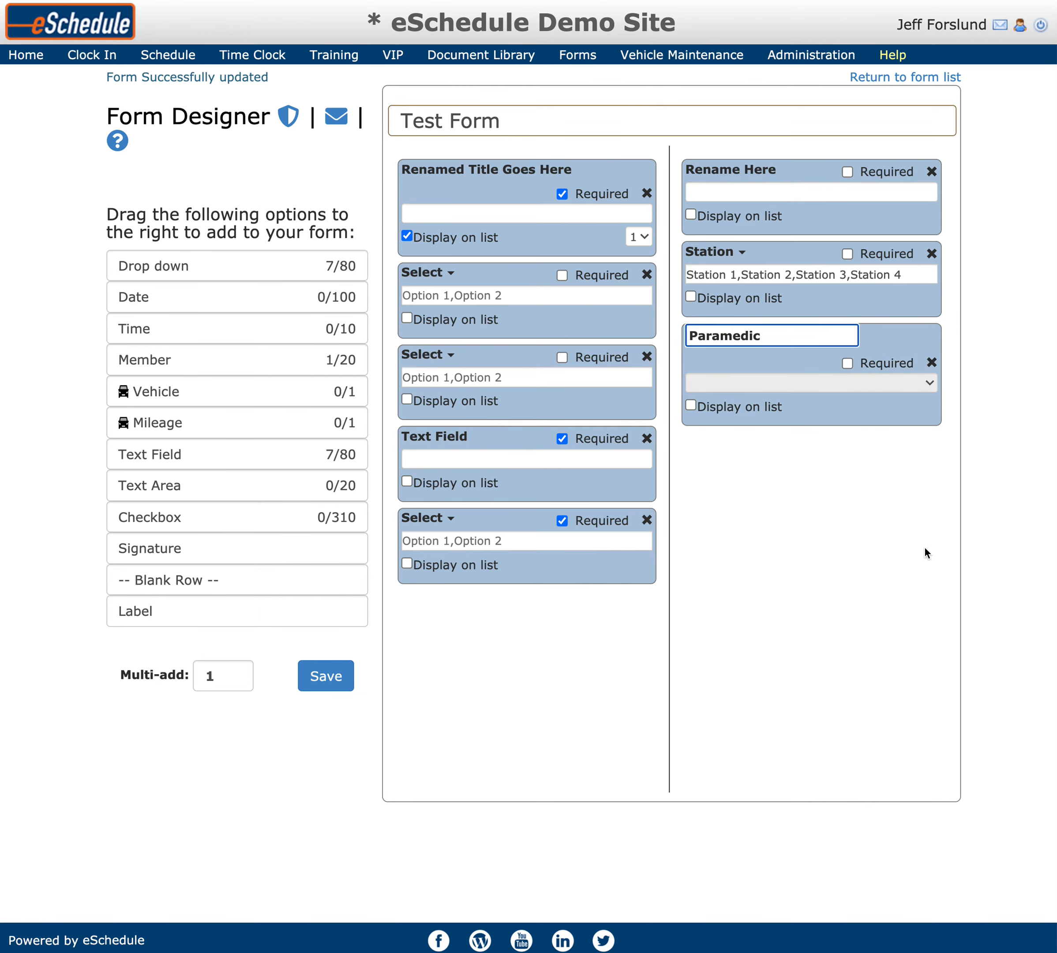
pyautogui.click(845, 545)
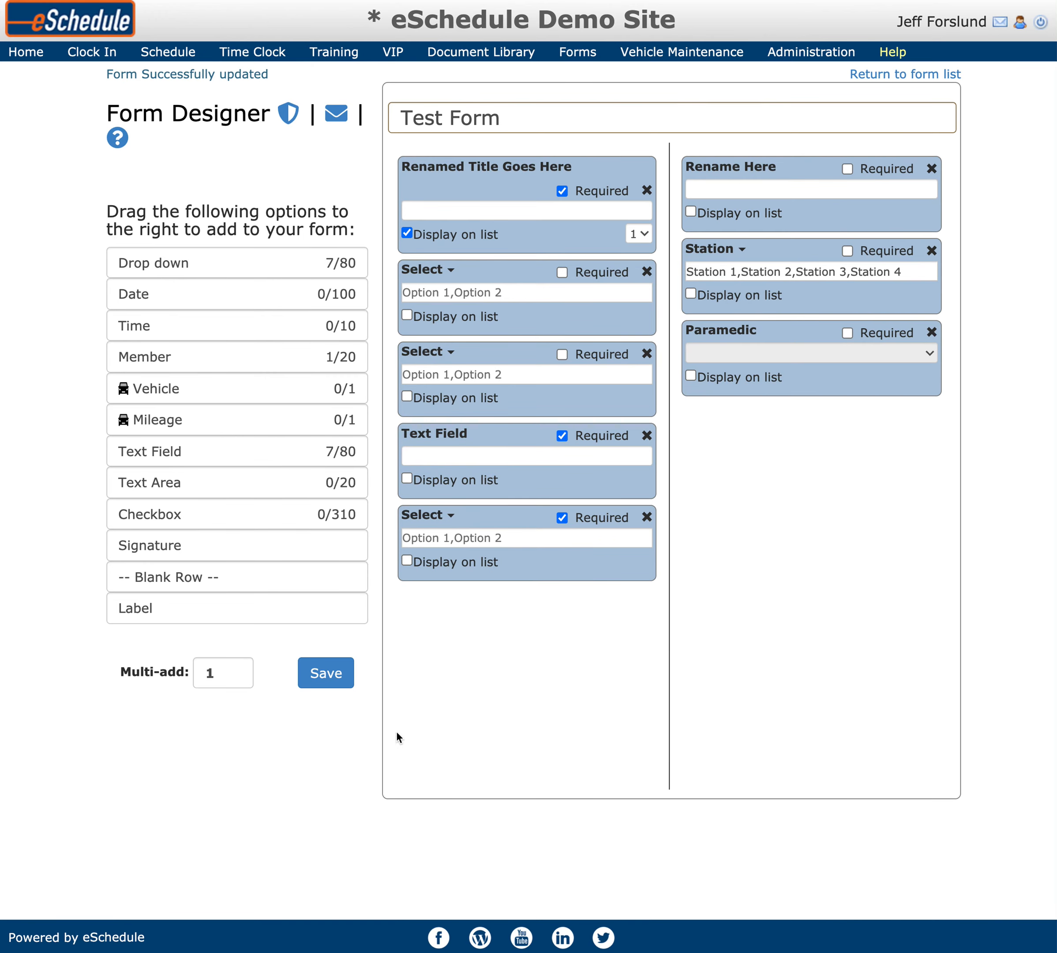
pyautogui.click(326, 673)
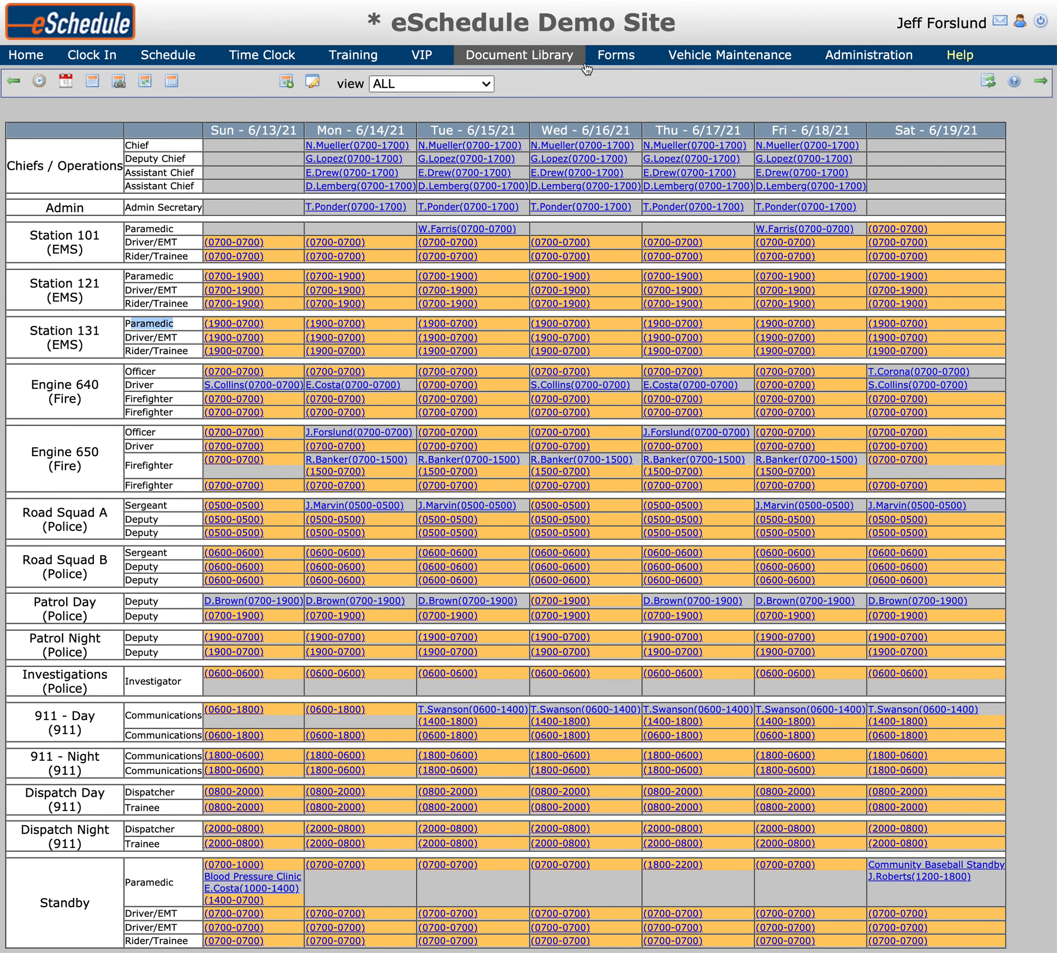
# Open a new Test Form entry at the smaller page zoom to check the renamed member field.
pyautogui.moveTo(616, 55)
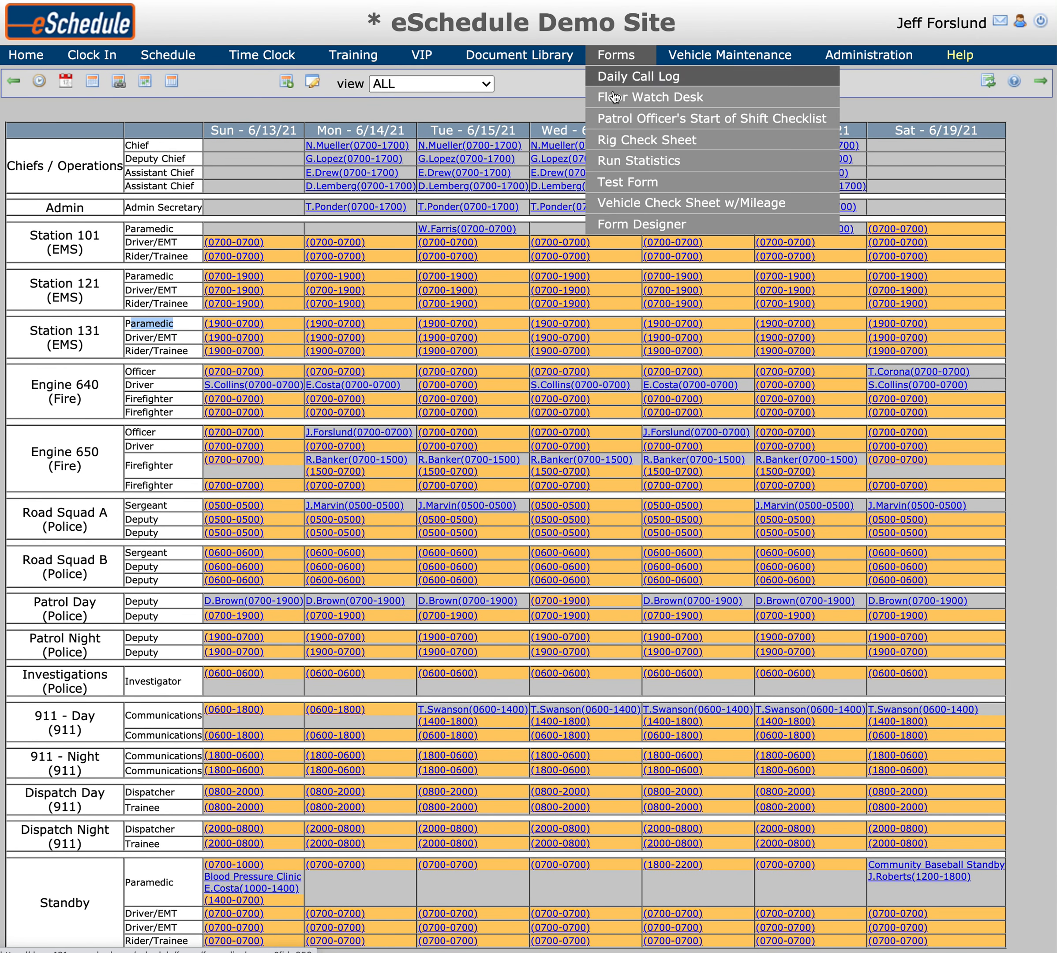
pyautogui.click(627, 184)
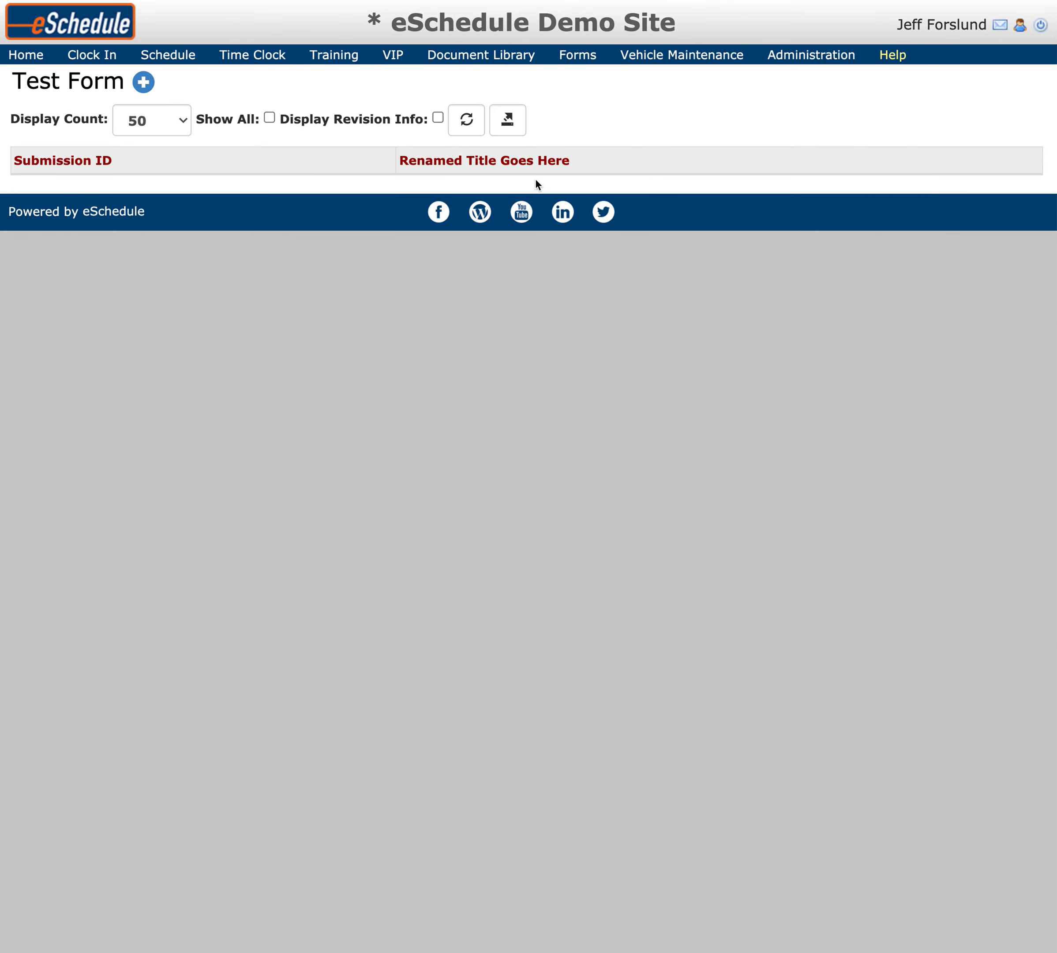
pyautogui.press('super+minus')
pyautogui.press('super+minus')
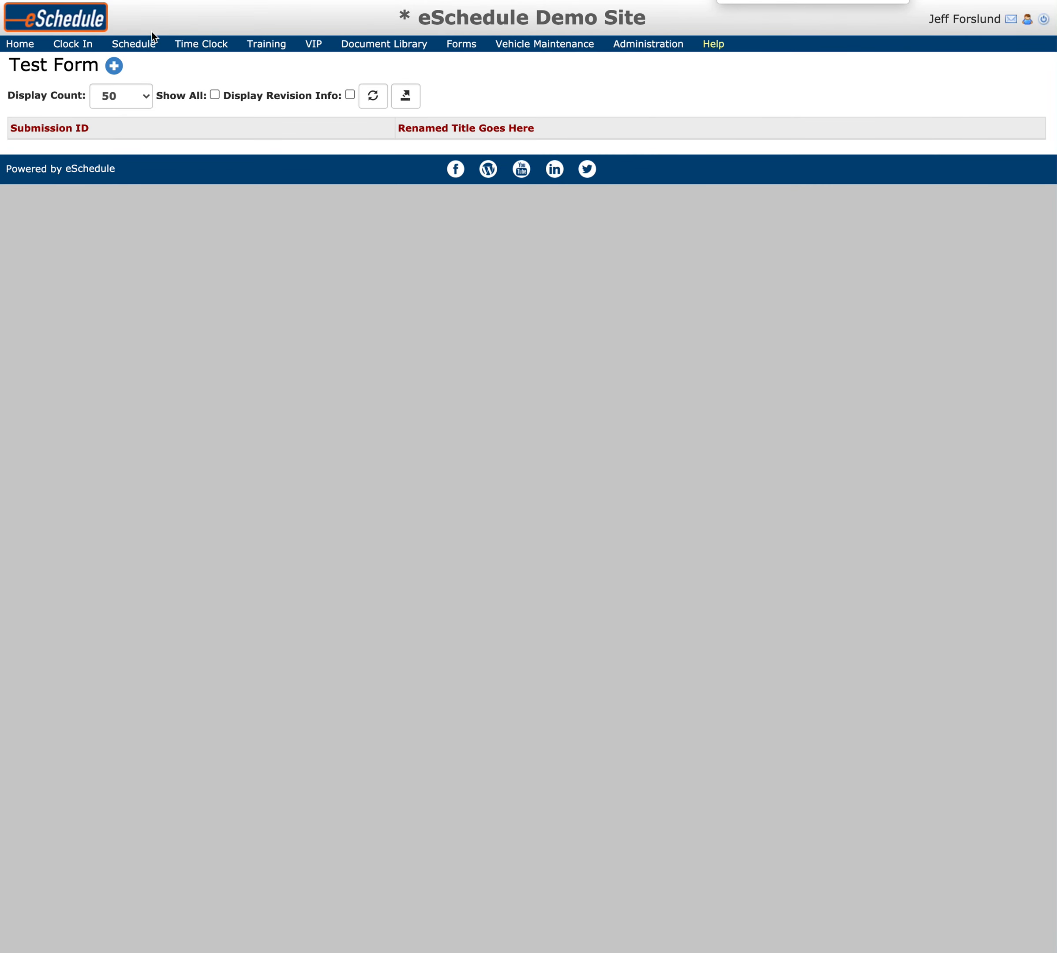
pyautogui.click(113, 65)
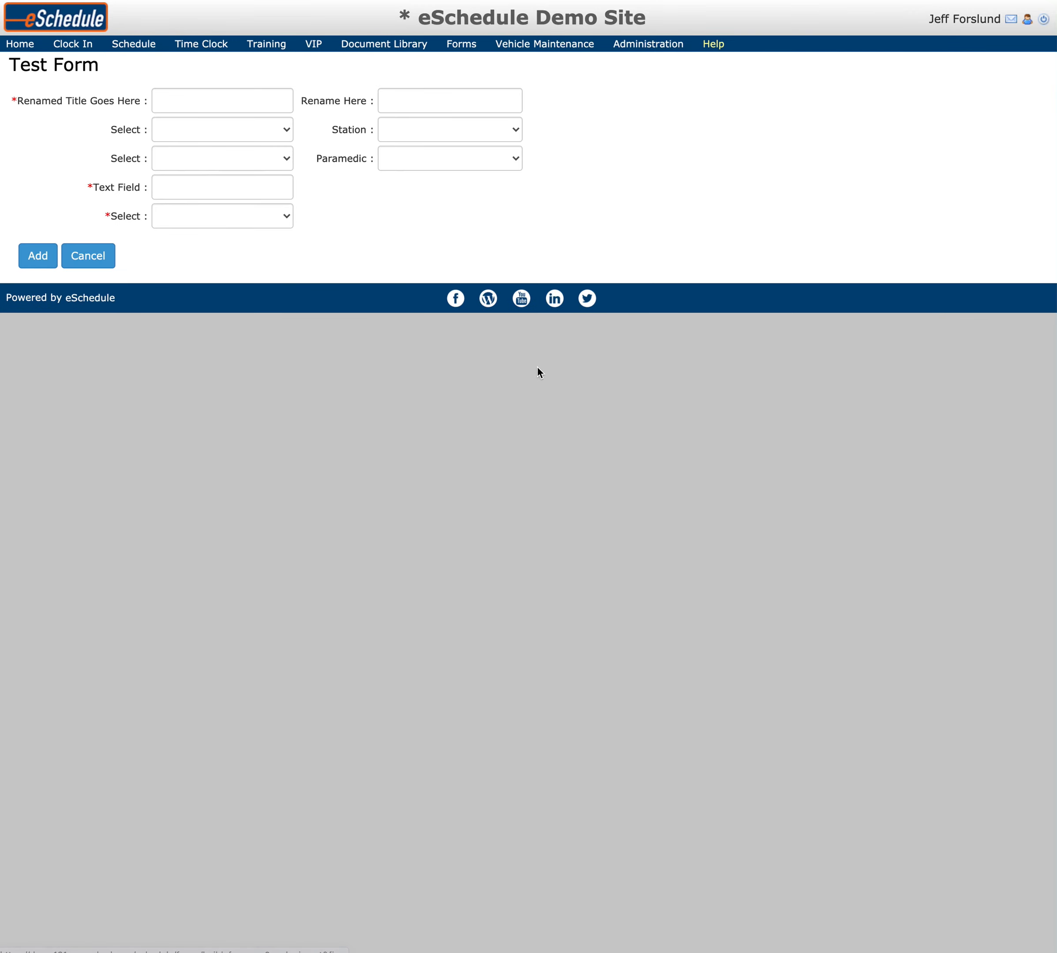
# Examine the choices offered by the Paramedic field in the Test Form entry without selecting one.
pyautogui.click(515, 162)
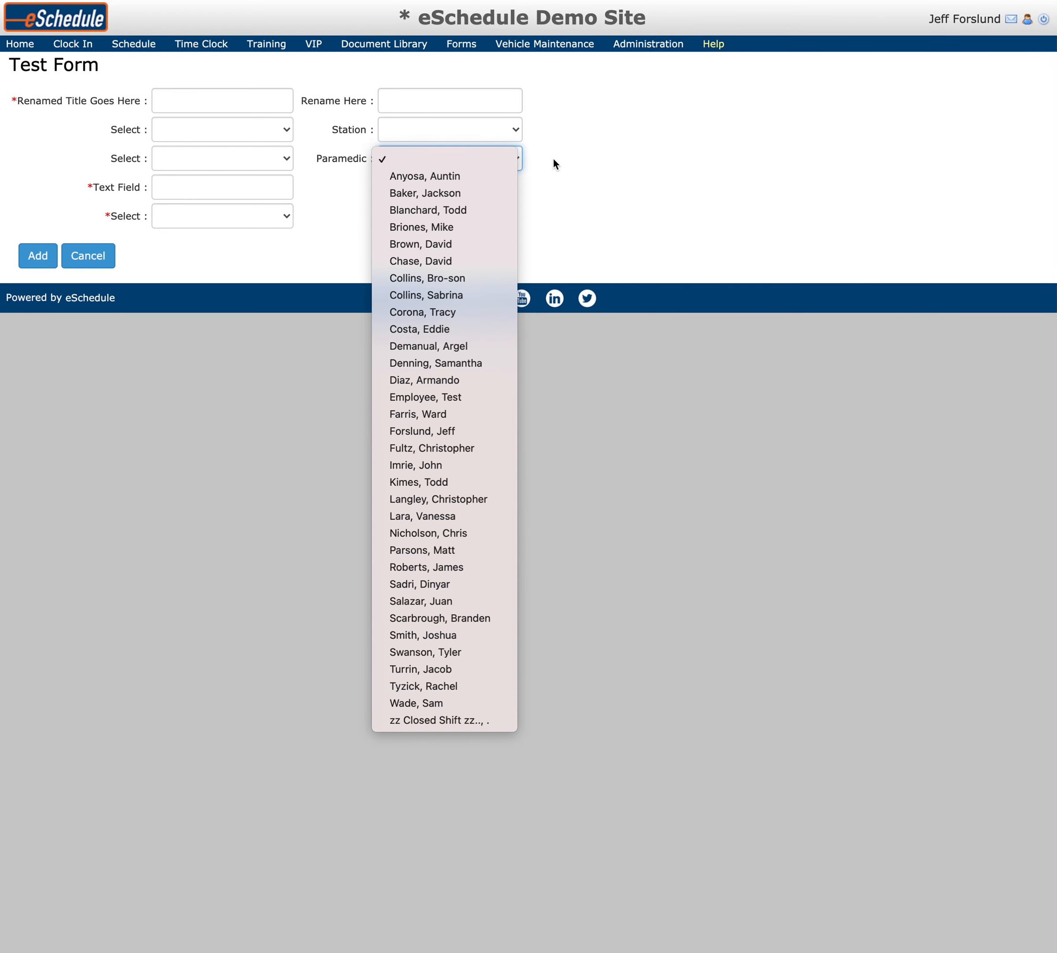
pyautogui.click(587, 142)
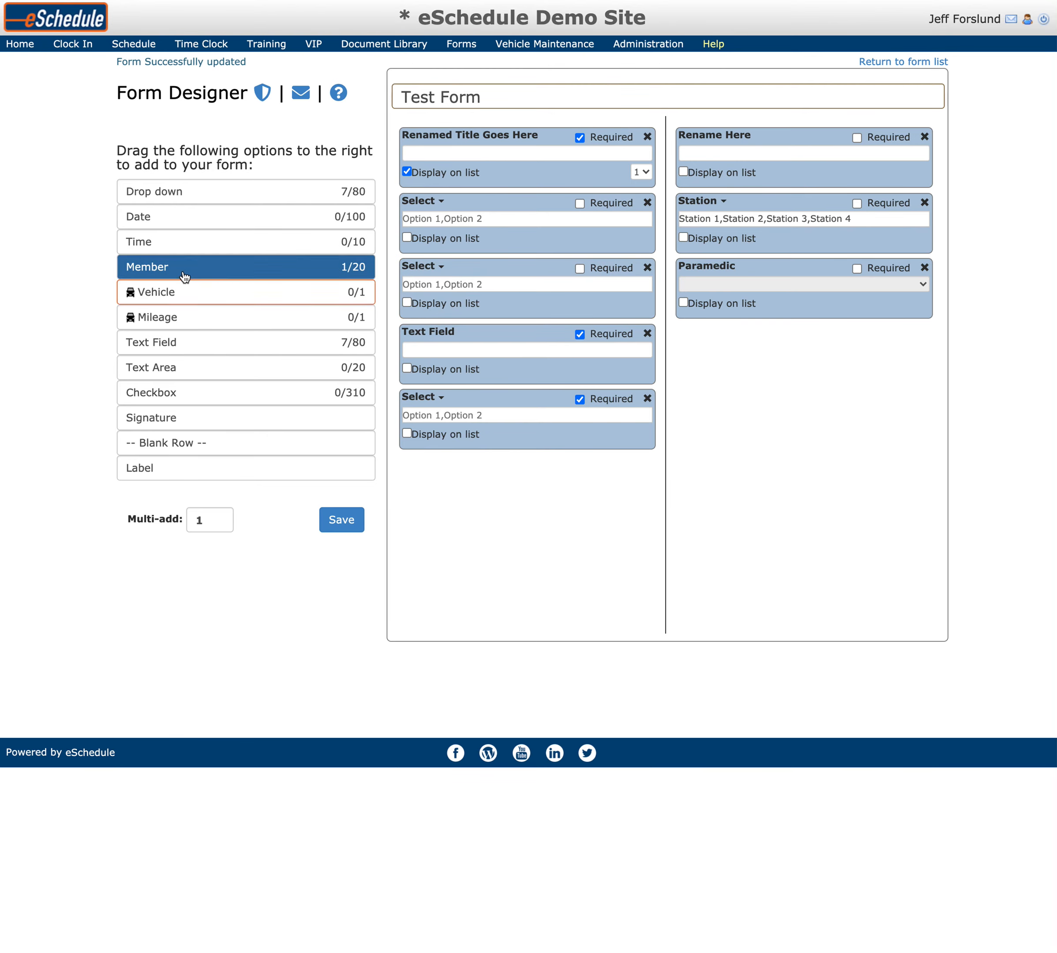
# Add a second Member field below Paramedic in the form's second column, rename it "Officer" and save the form.
pyautogui.moveTo(184, 276); pyautogui.dragTo(704, 334)
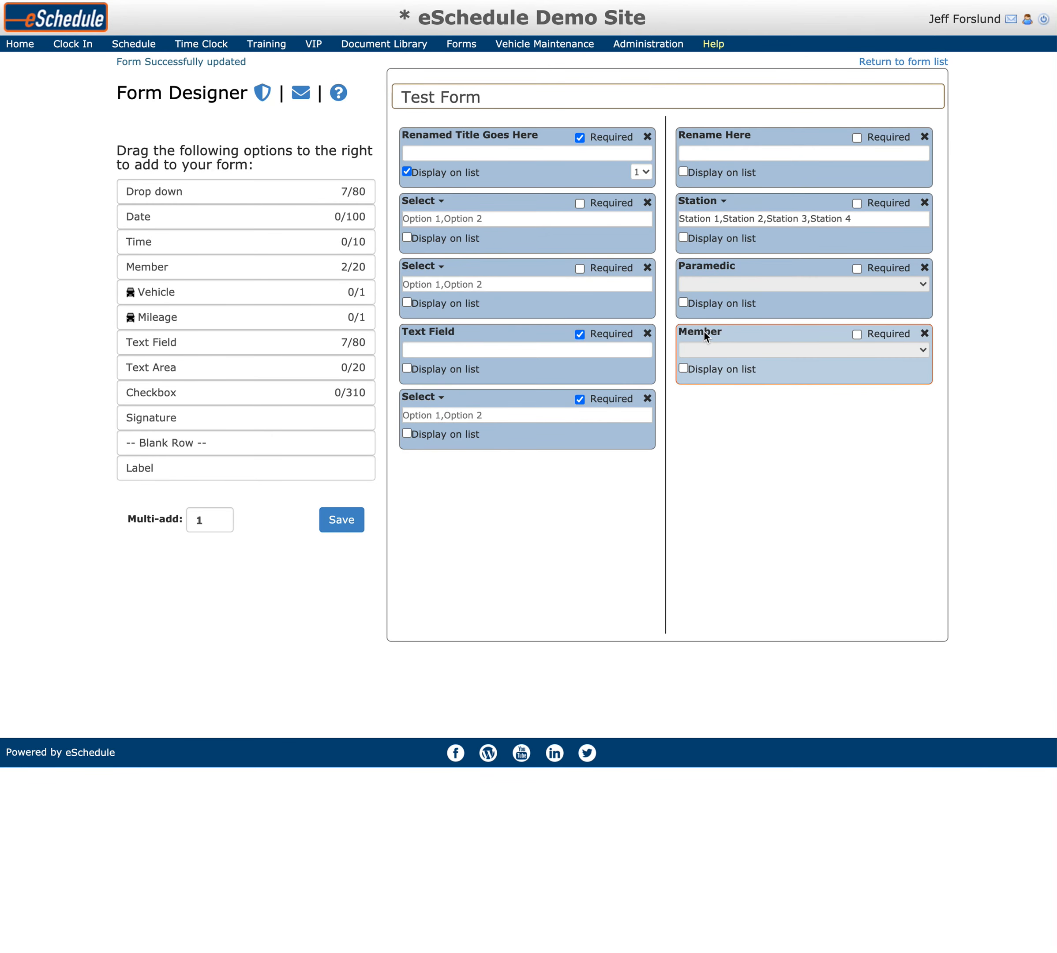
pyautogui.click(703, 331)
pyautogui.write('Officer')
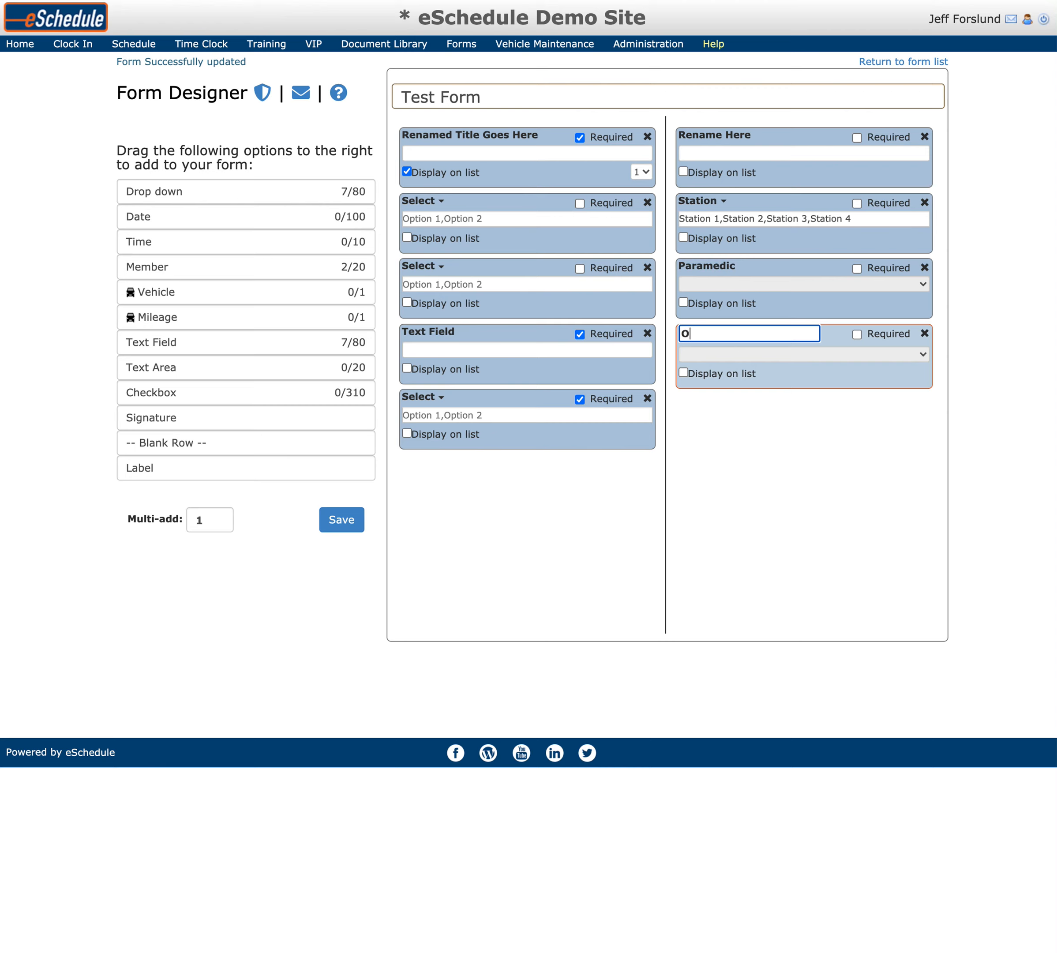
pyautogui.click(812, 476)
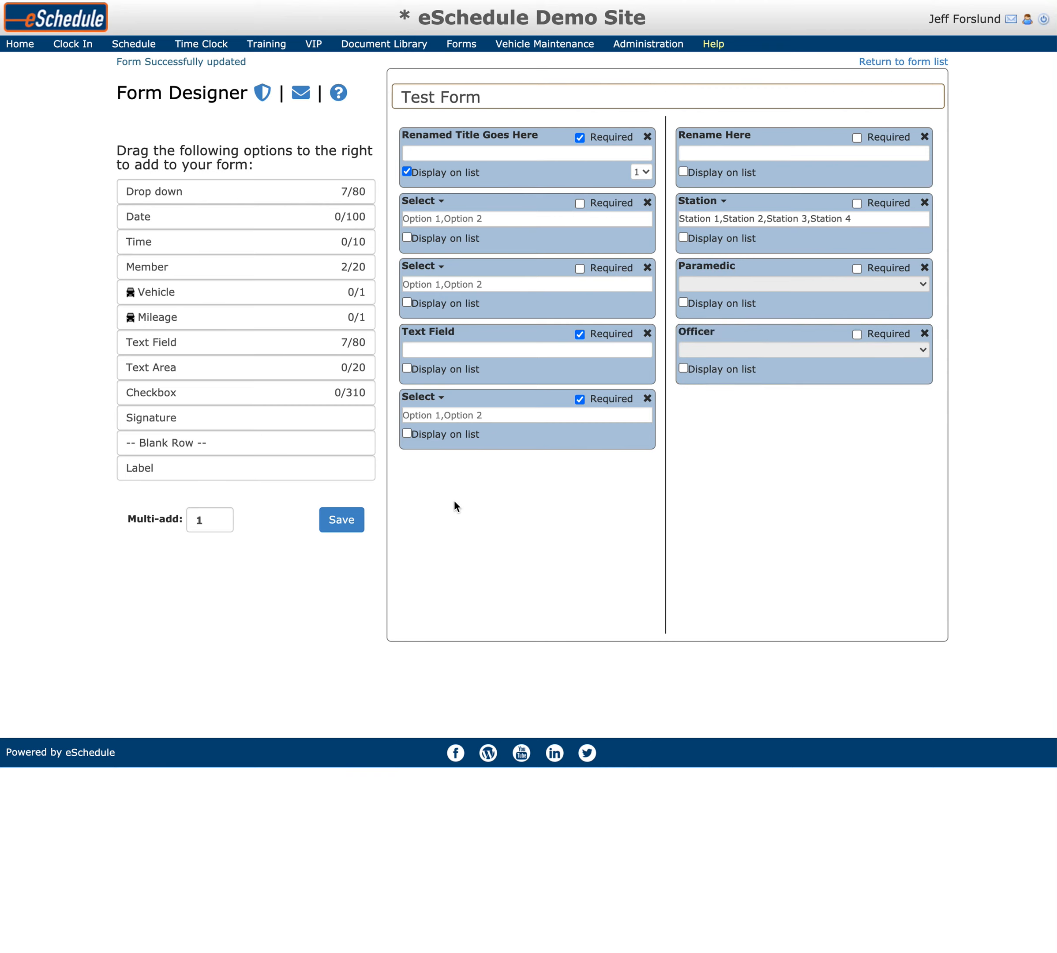
pyautogui.click(333, 522)
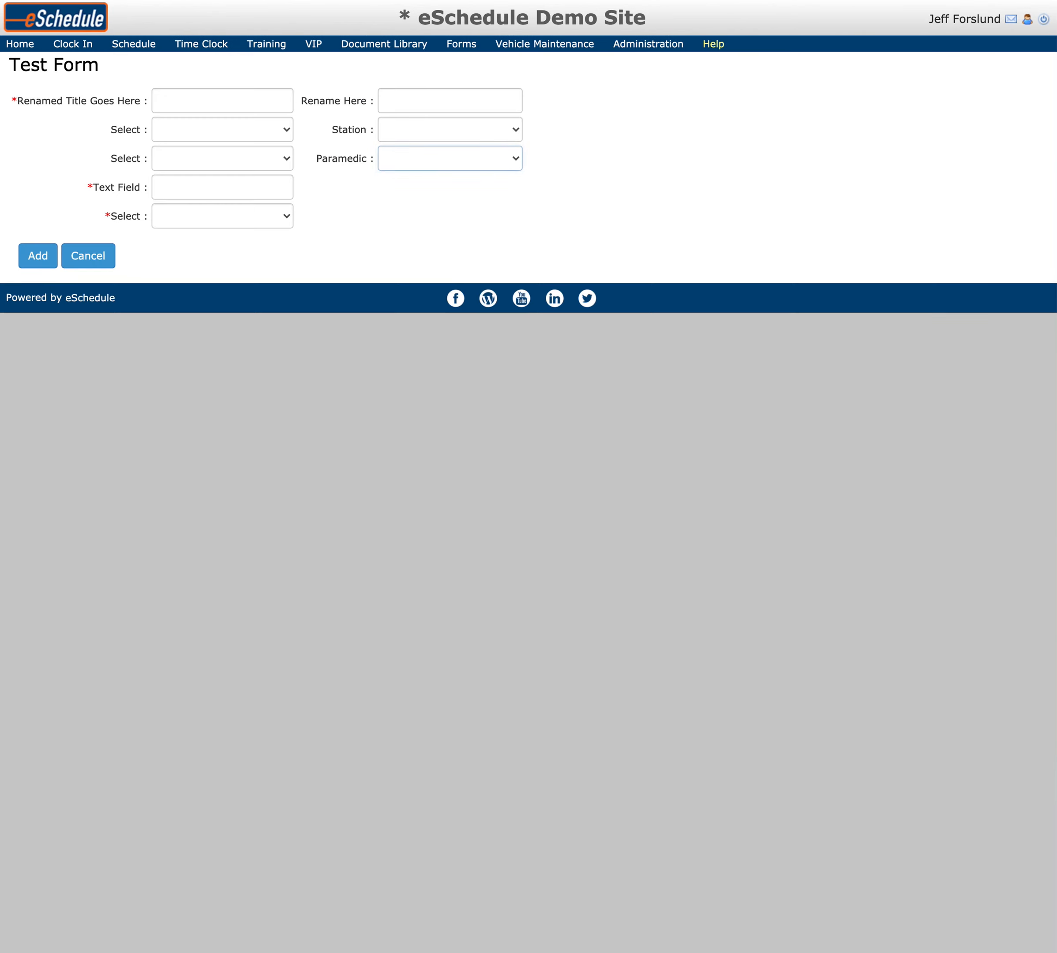
# Reload the Test Form entry and examine the choices of the Officer and Paramedic fields without selecting any.
pyautogui.click(450, 159)
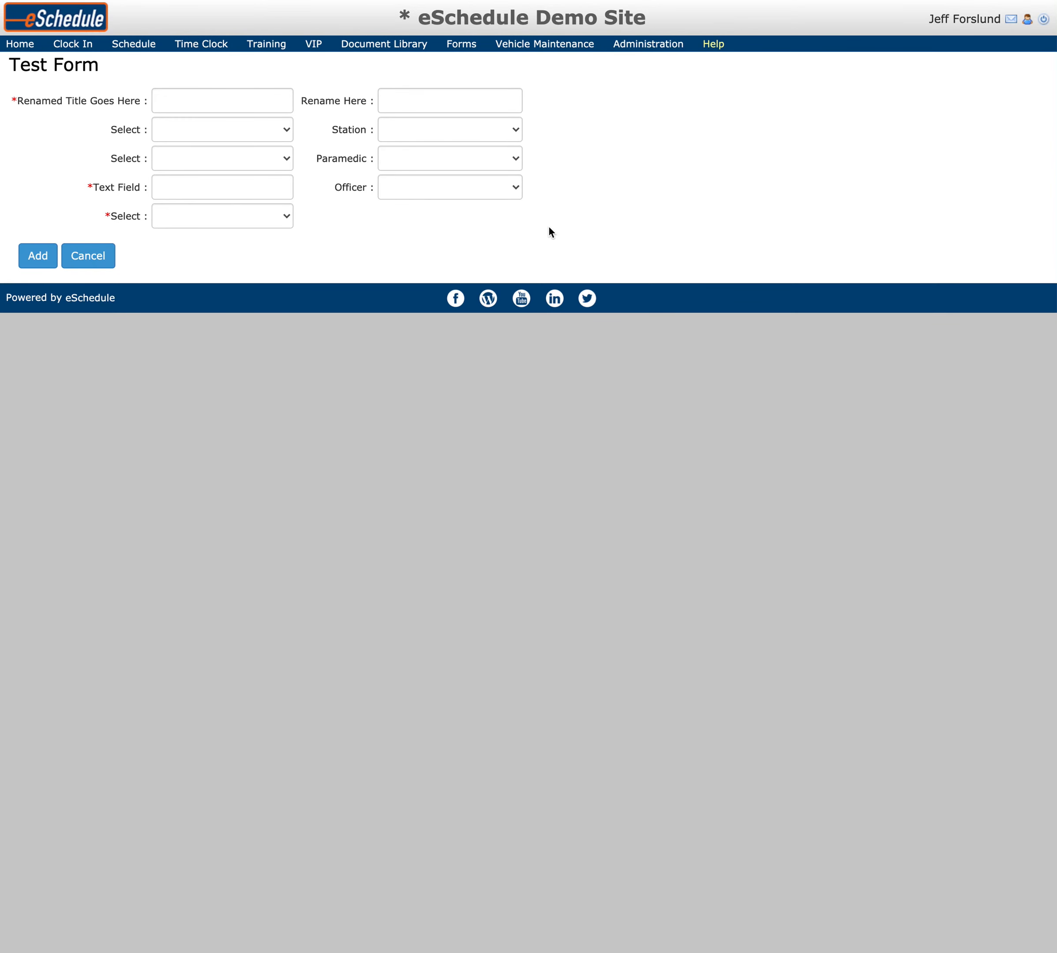
pyautogui.click(511, 186)
pyautogui.click(633, 207)
pyautogui.click(456, 164)
pyautogui.click(584, 159)
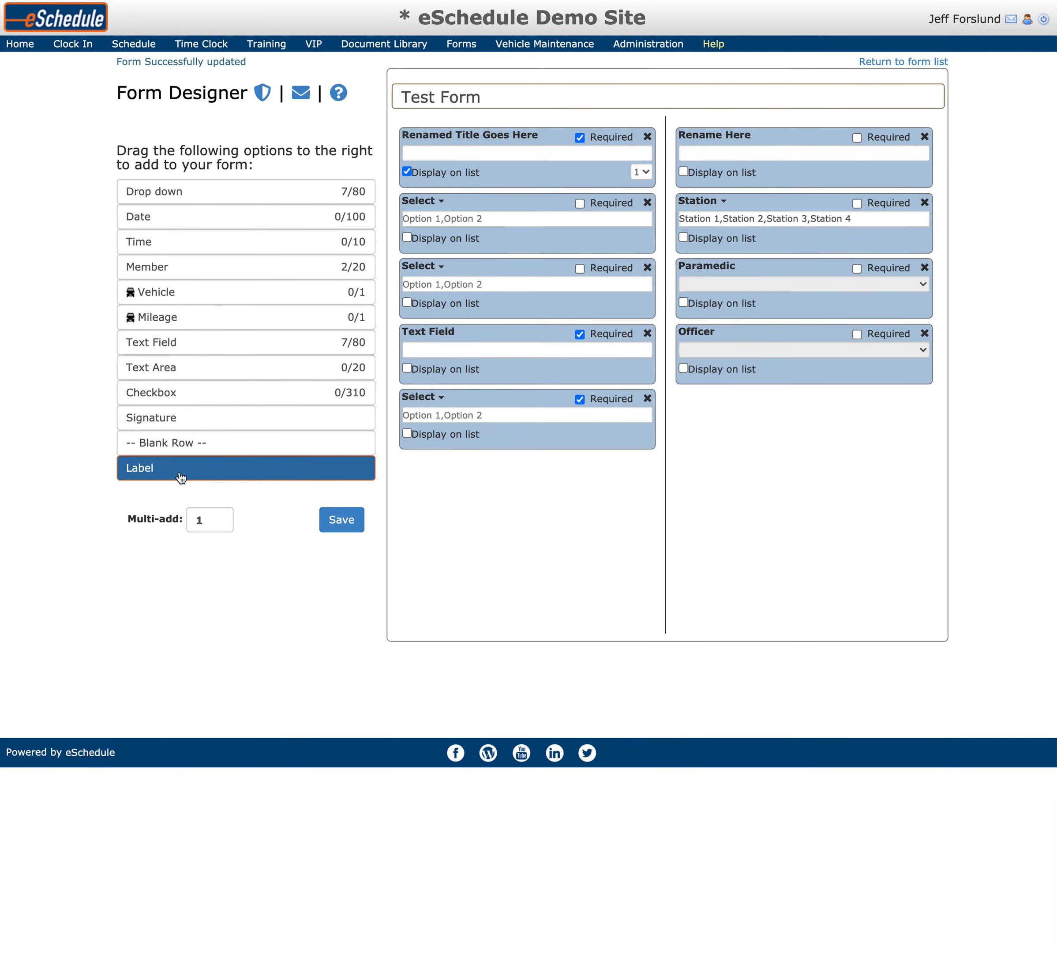
# Add a Label between the Text Field and the last Select in the first column, rename it "Section Name" and save the form.
pyautogui.moveTo(180, 477); pyautogui.dragTo(450, 390)
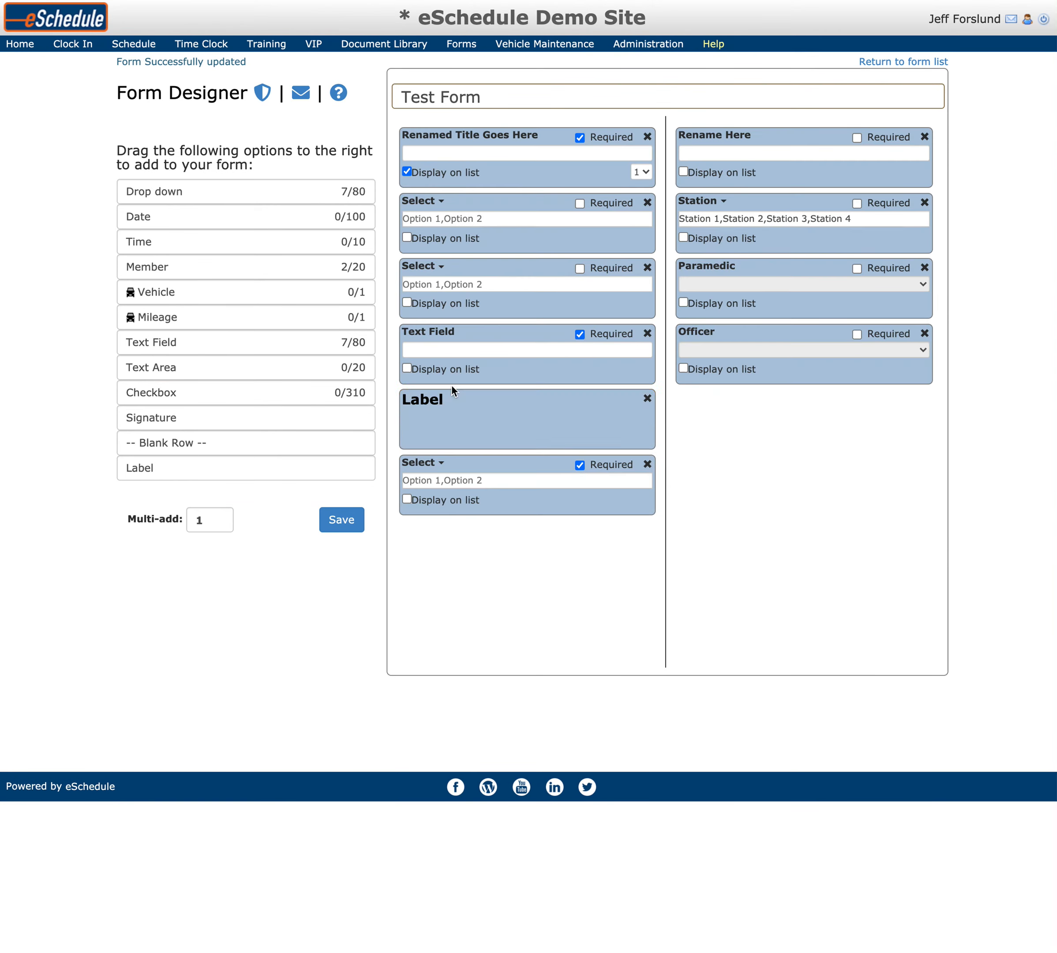
pyautogui.doubleClick(440, 402)
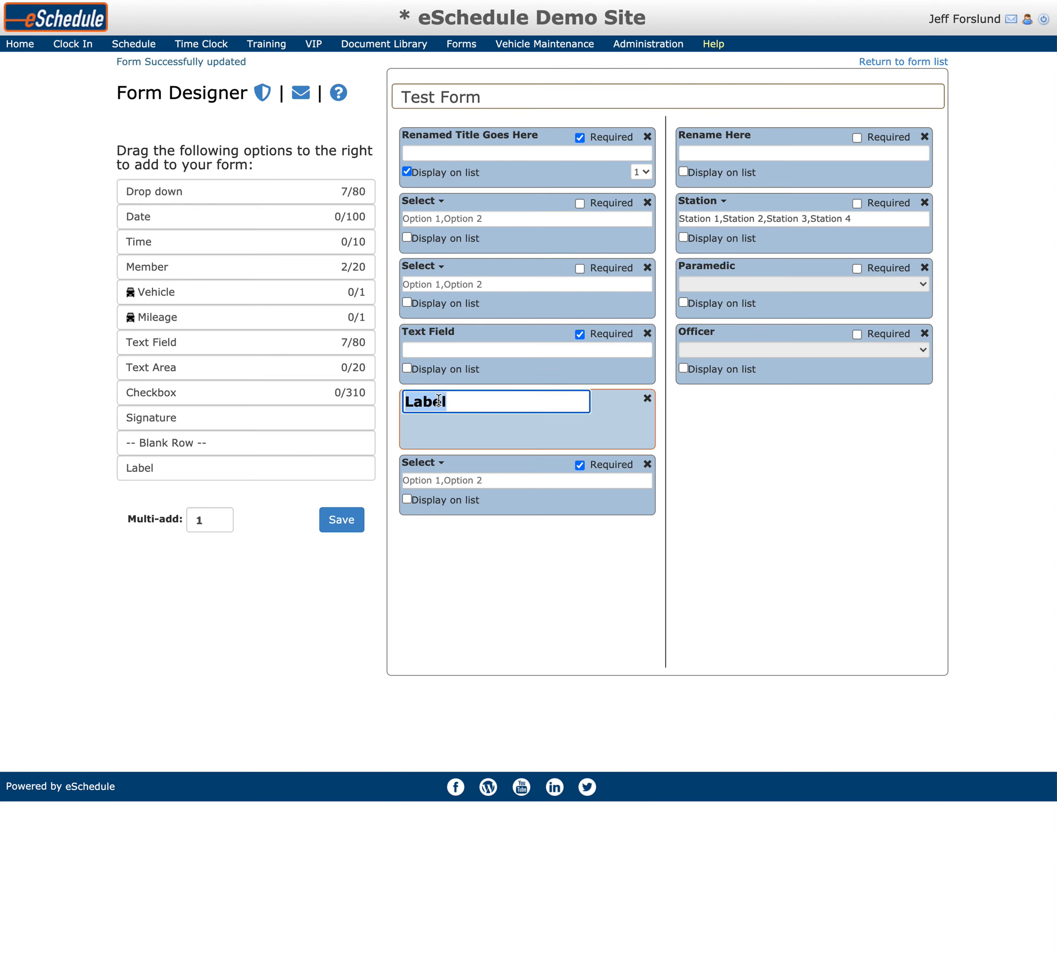
pyautogui.write('Section Name')
pyautogui.press('Return')
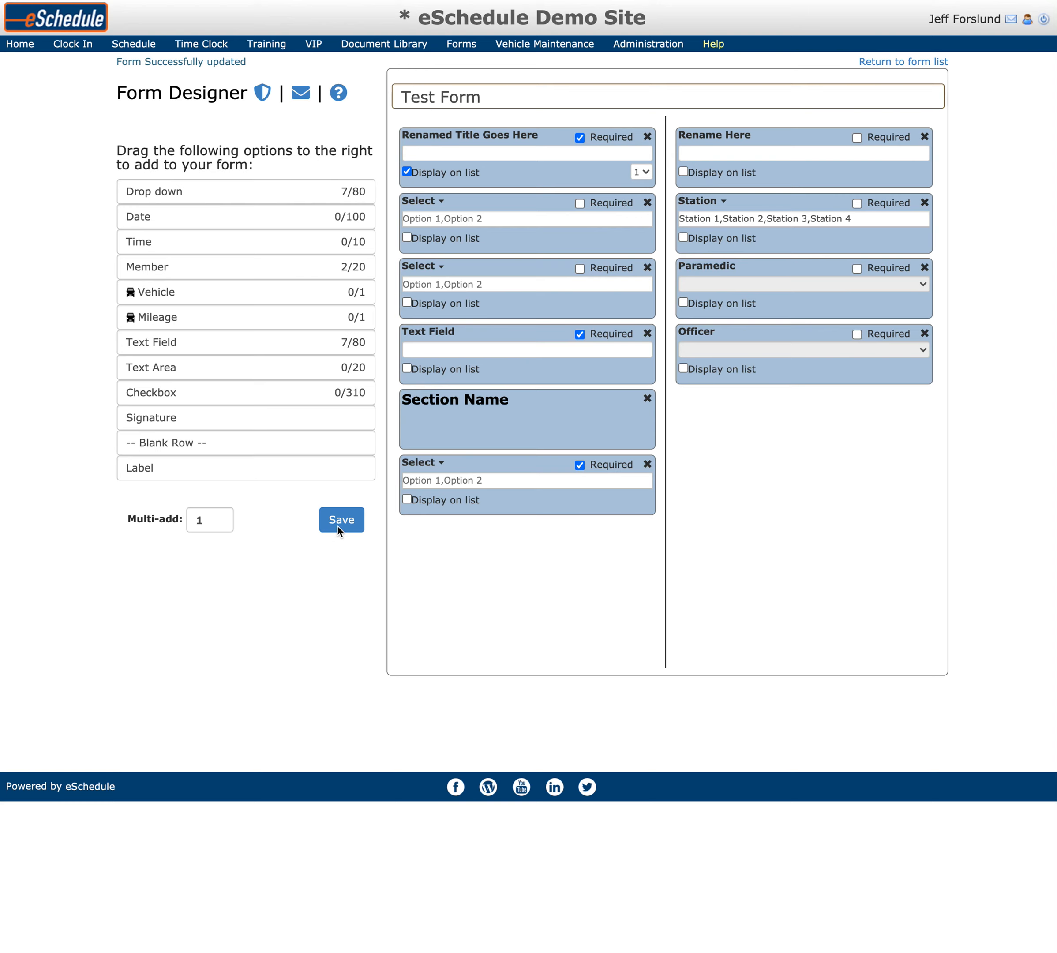
pyautogui.click(338, 521)
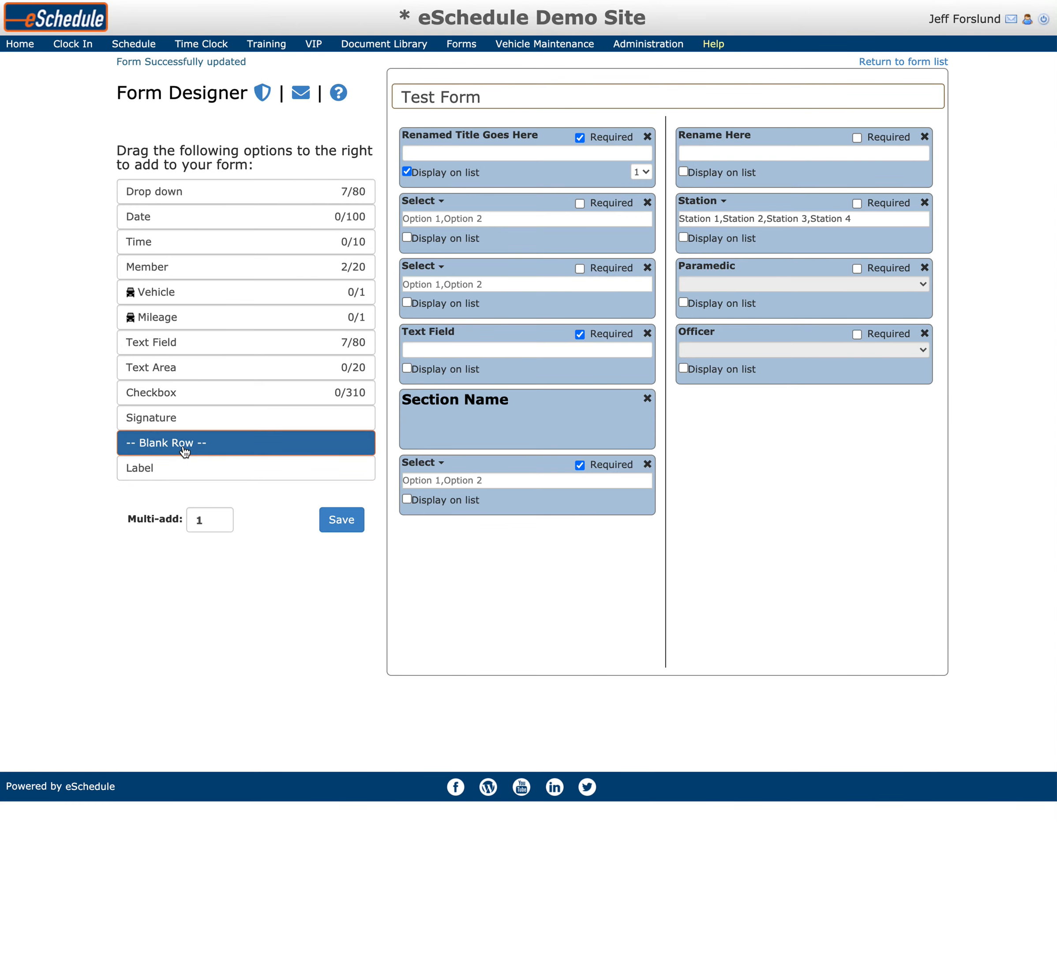
# Insert a blank row directly below the Section Name label in the first column and save the form.
pyautogui.moveTo(184, 450); pyautogui.dragTo(480, 463)
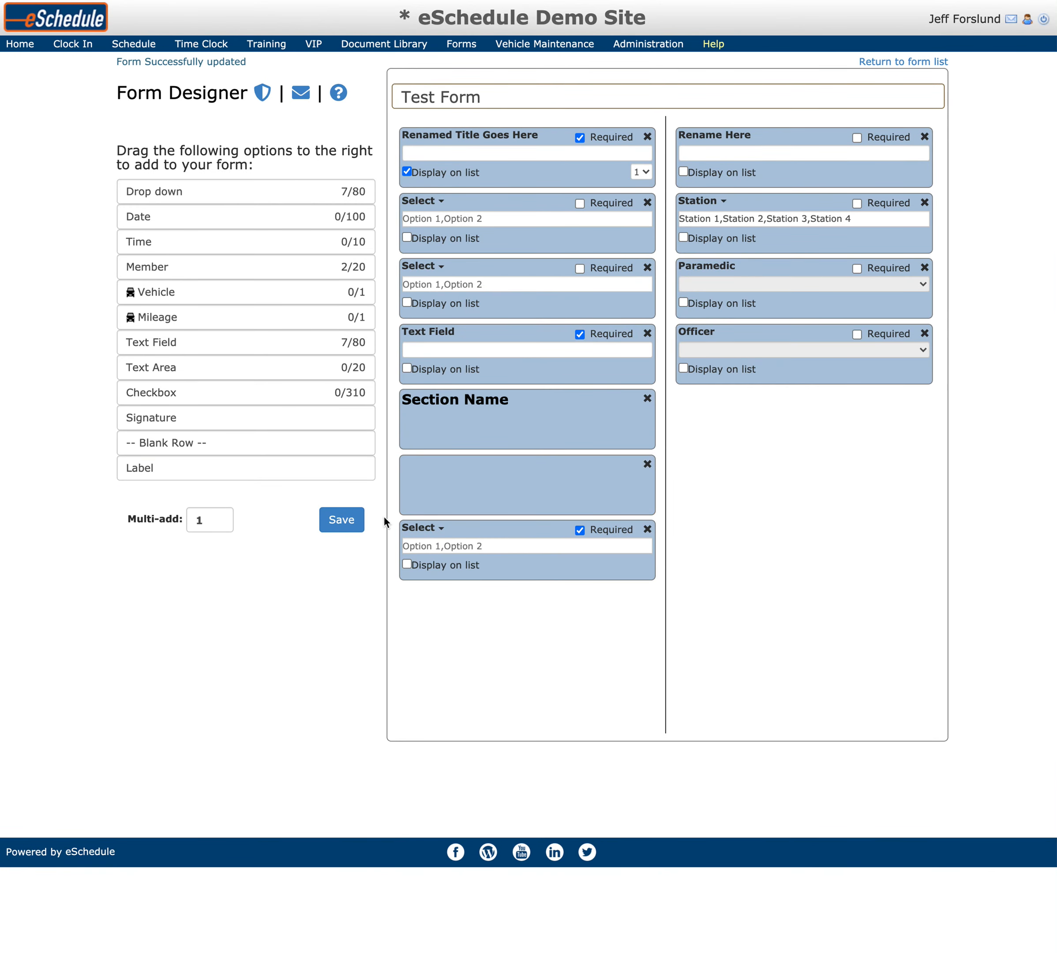
pyautogui.click(342, 521)
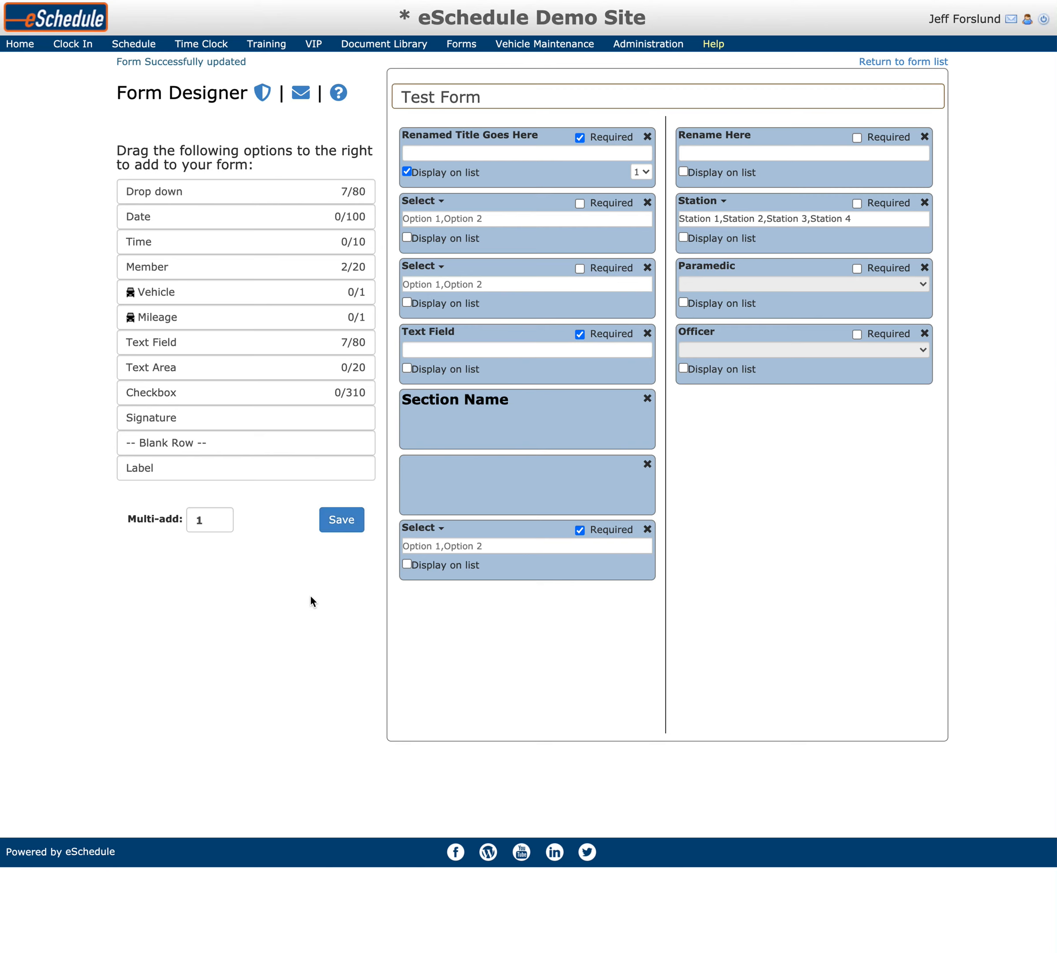